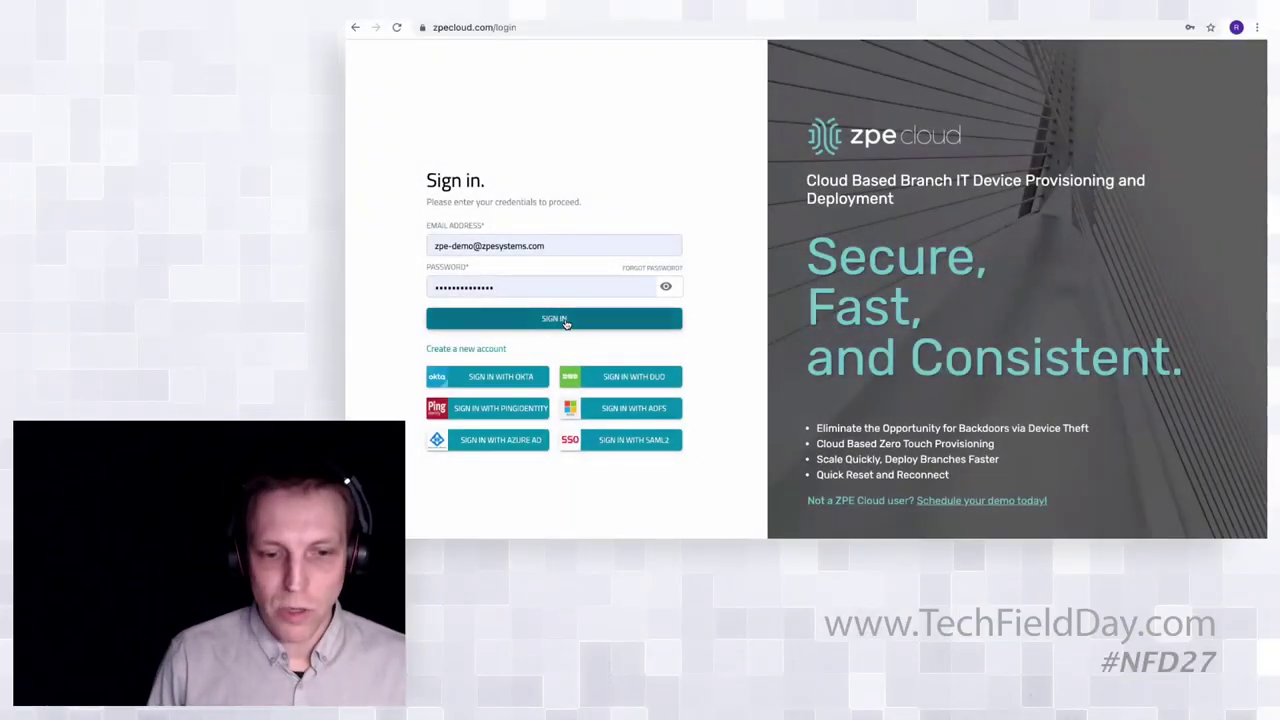
# Sign in to the ZPE Cloud account
pyautogui.click(565, 319)
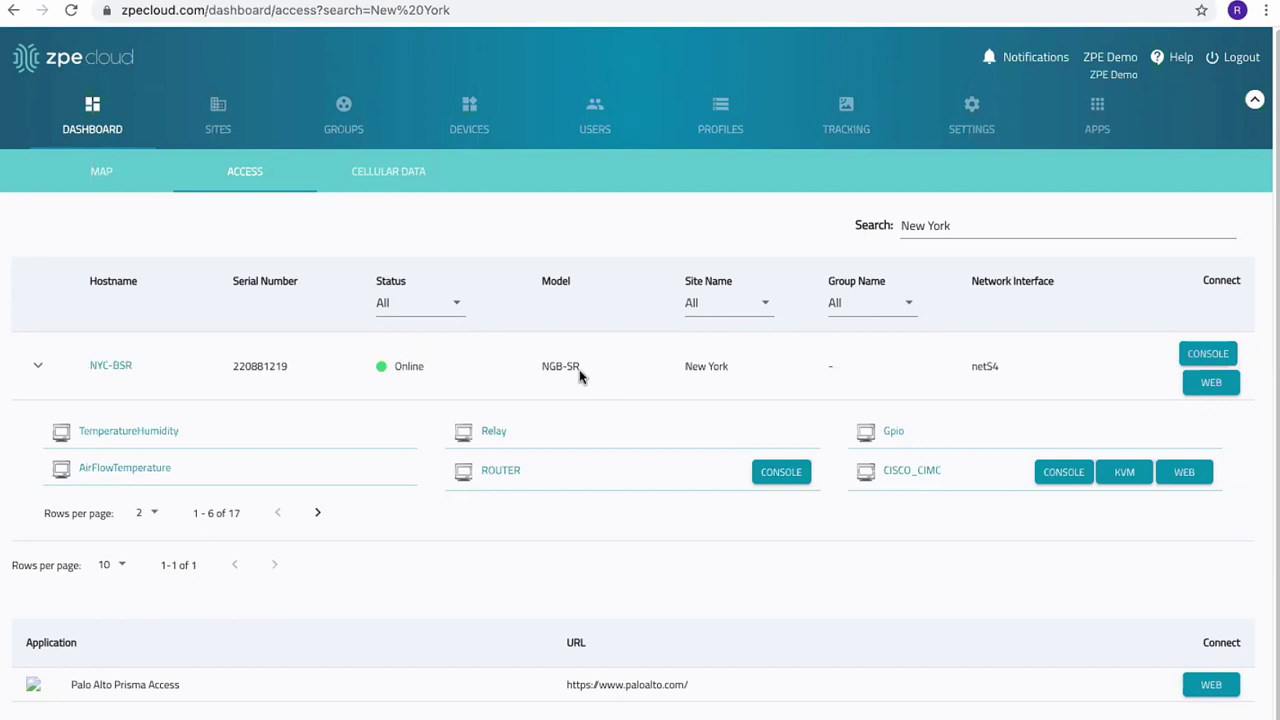
# Open NYC-BSR's details and expand the IMEI cellular section to review SIM1 usage and traffic charts
pyautogui.click(112, 366)
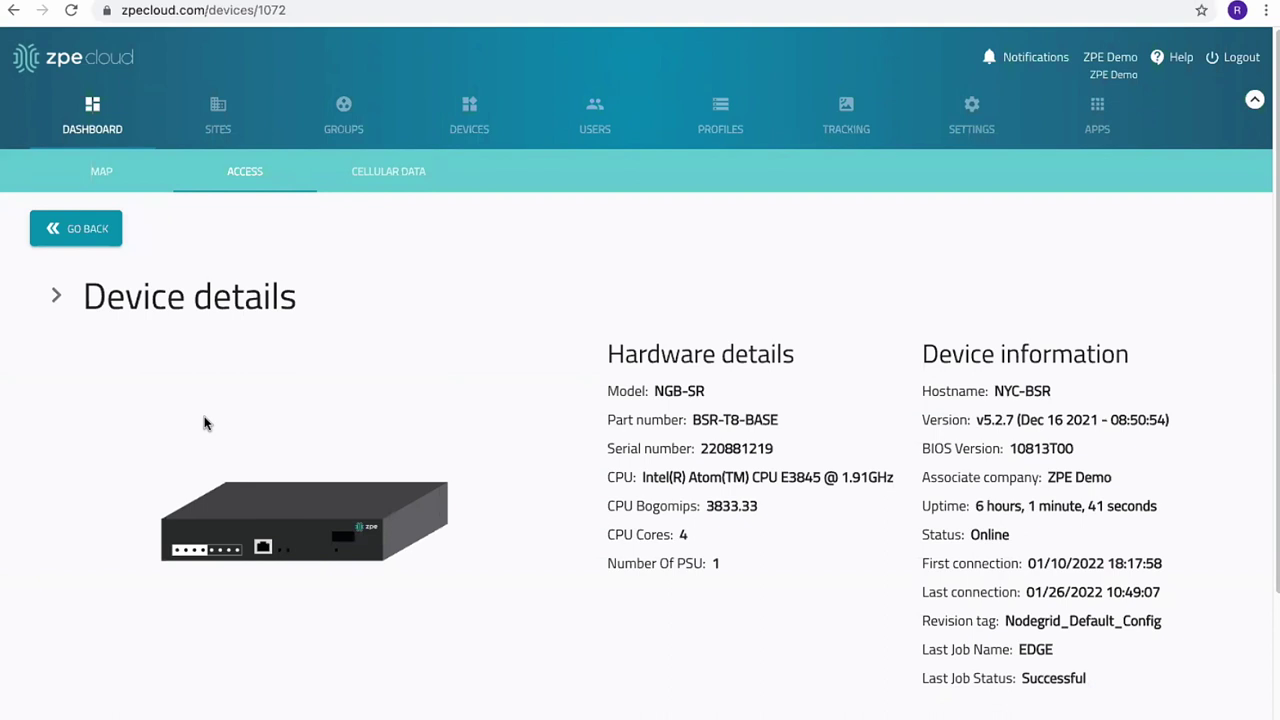
pyautogui.scroll(-3, 310, 462)
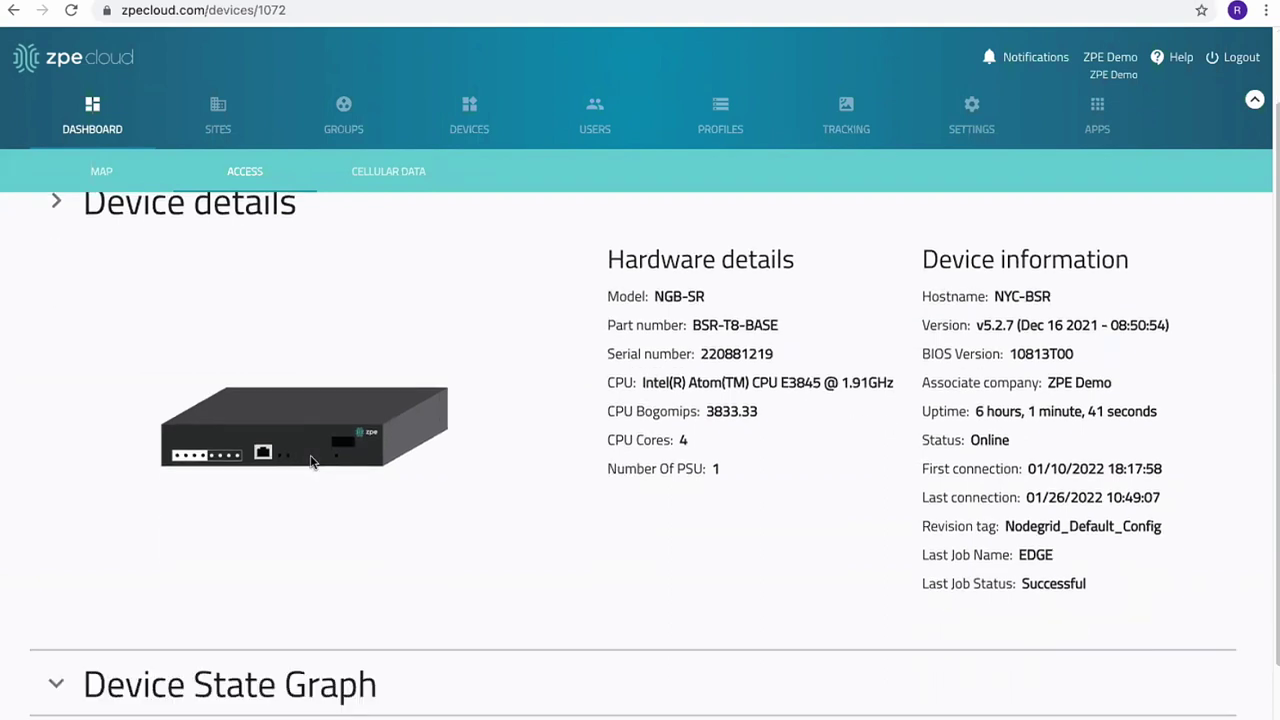
pyautogui.click(58, 628)
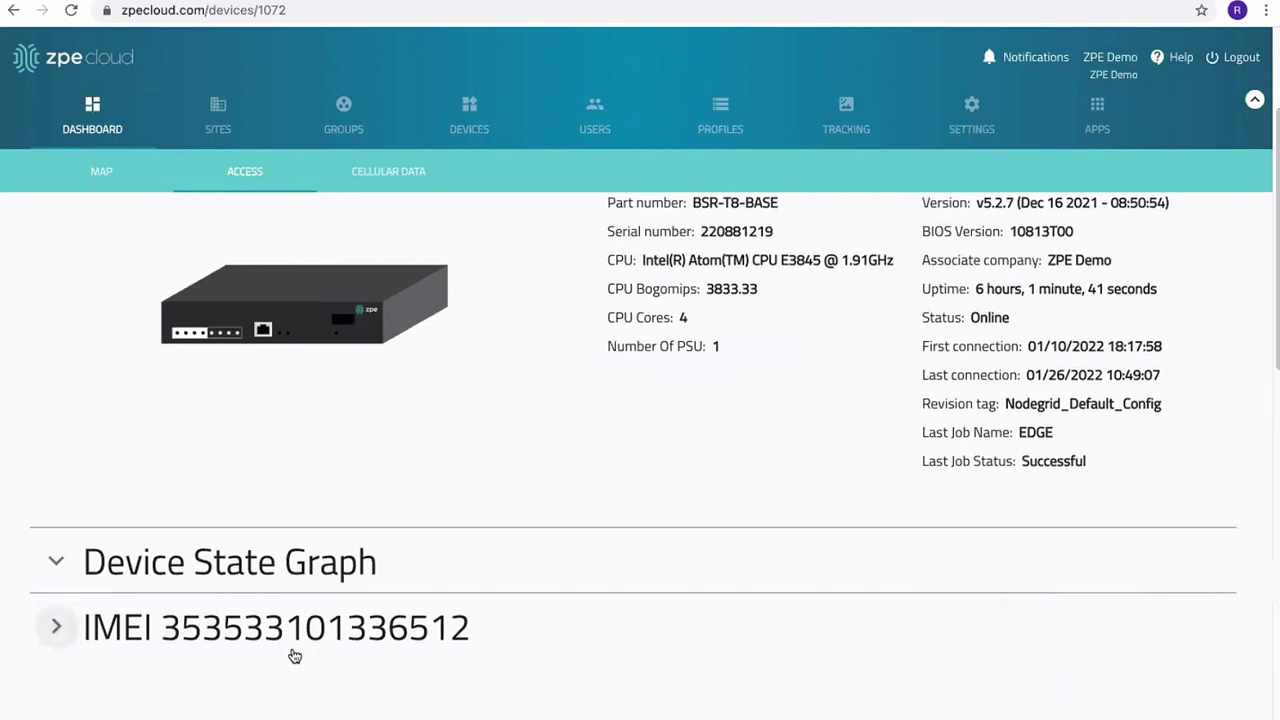
pyautogui.scroll(-5, 294, 656)
pyautogui.scroll(-2, 294, 656)
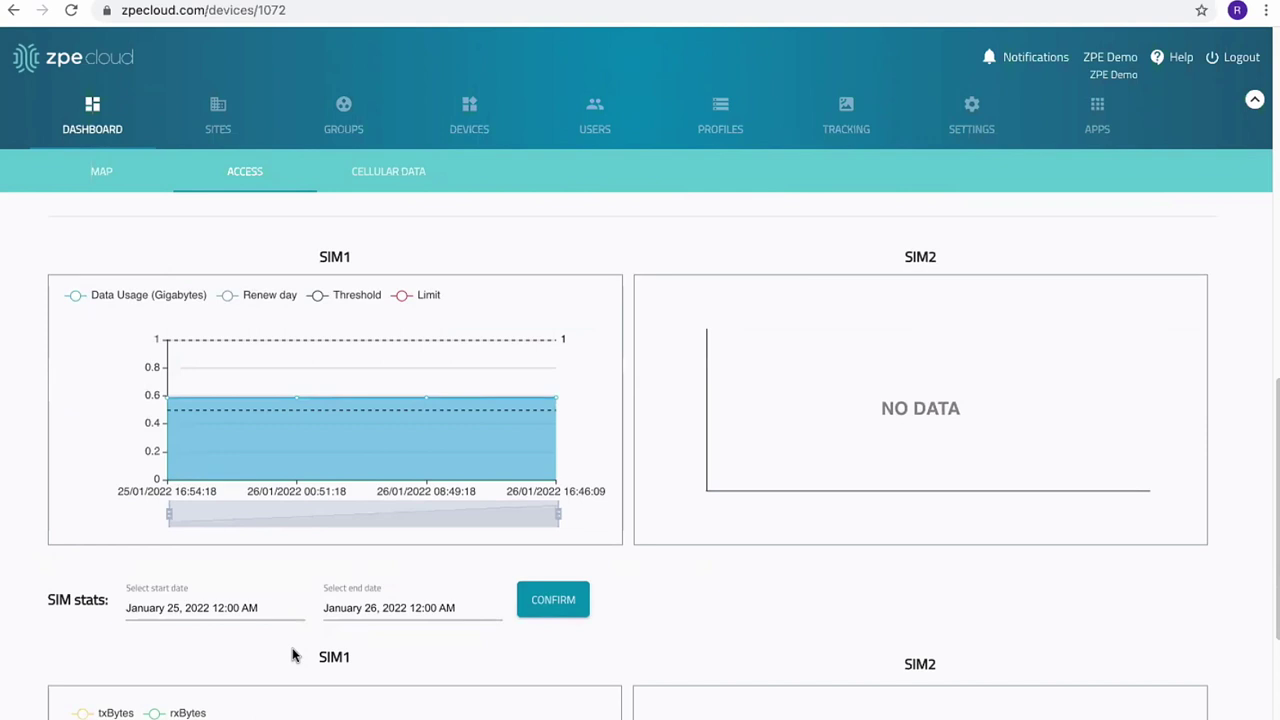
pyautogui.scroll(-5, 408, 501)
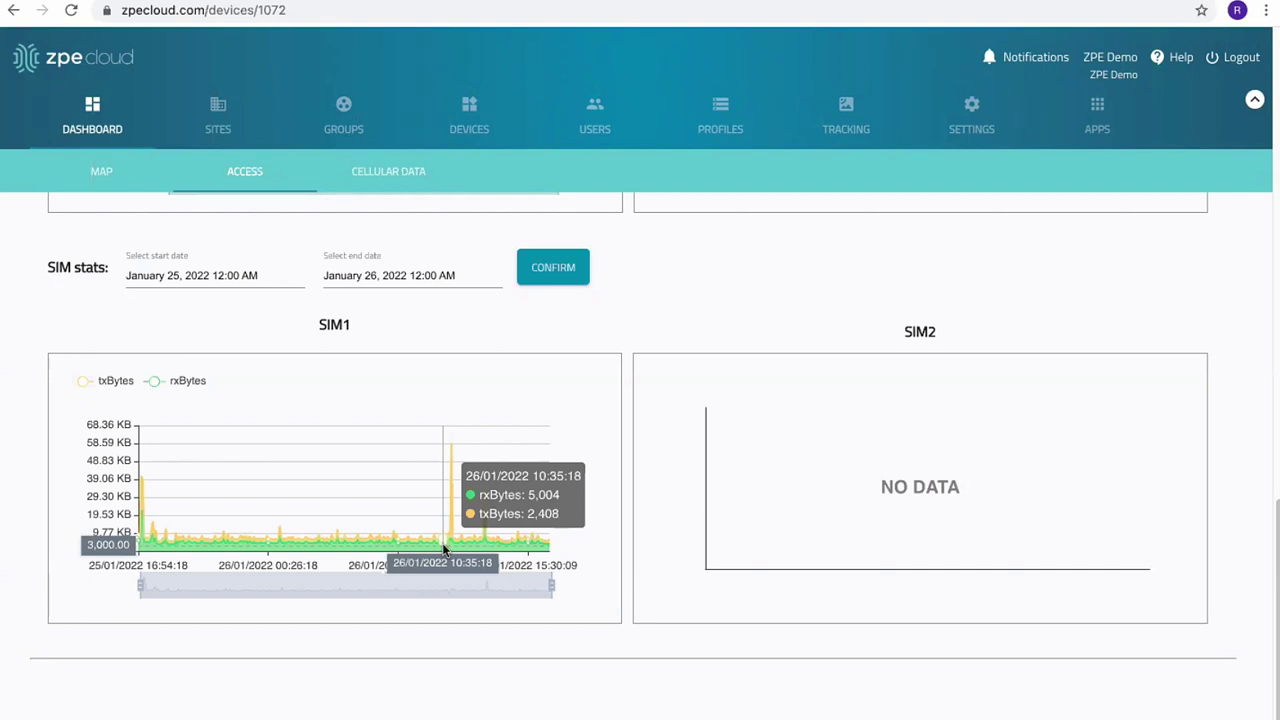
pyautogui.scroll(3, 468, 497)
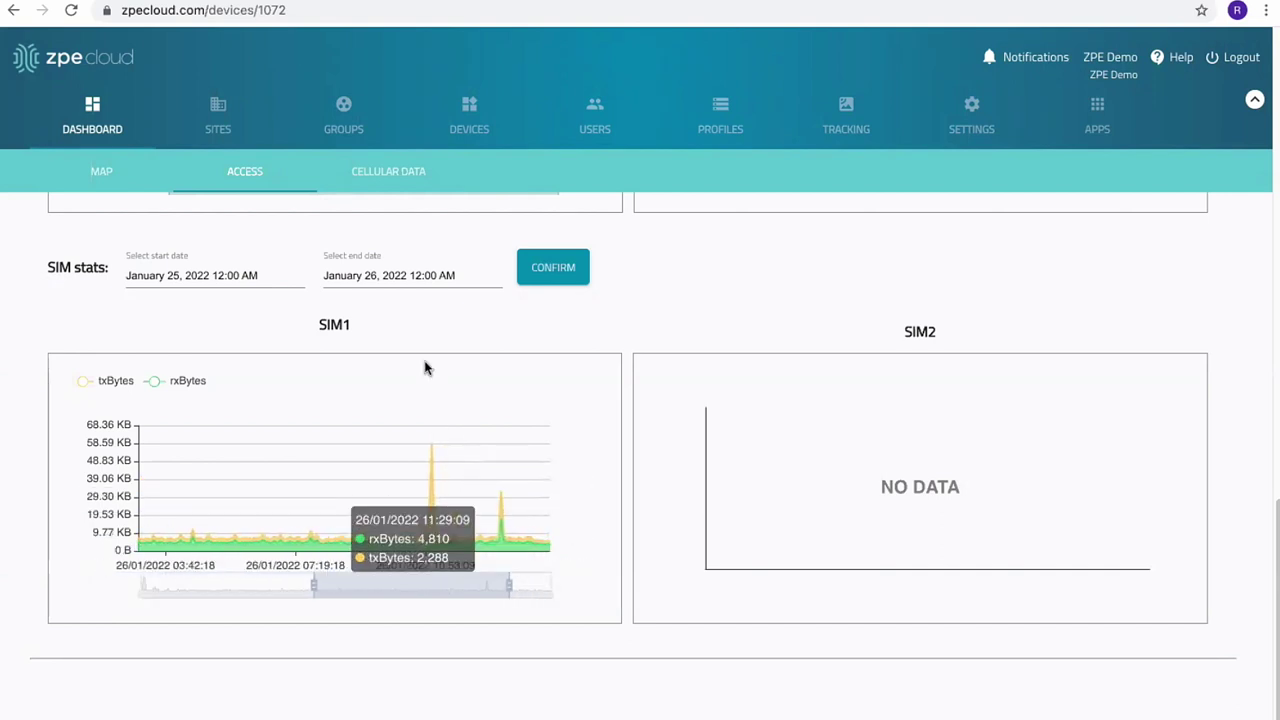
pyautogui.scroll(5, 424, 363)
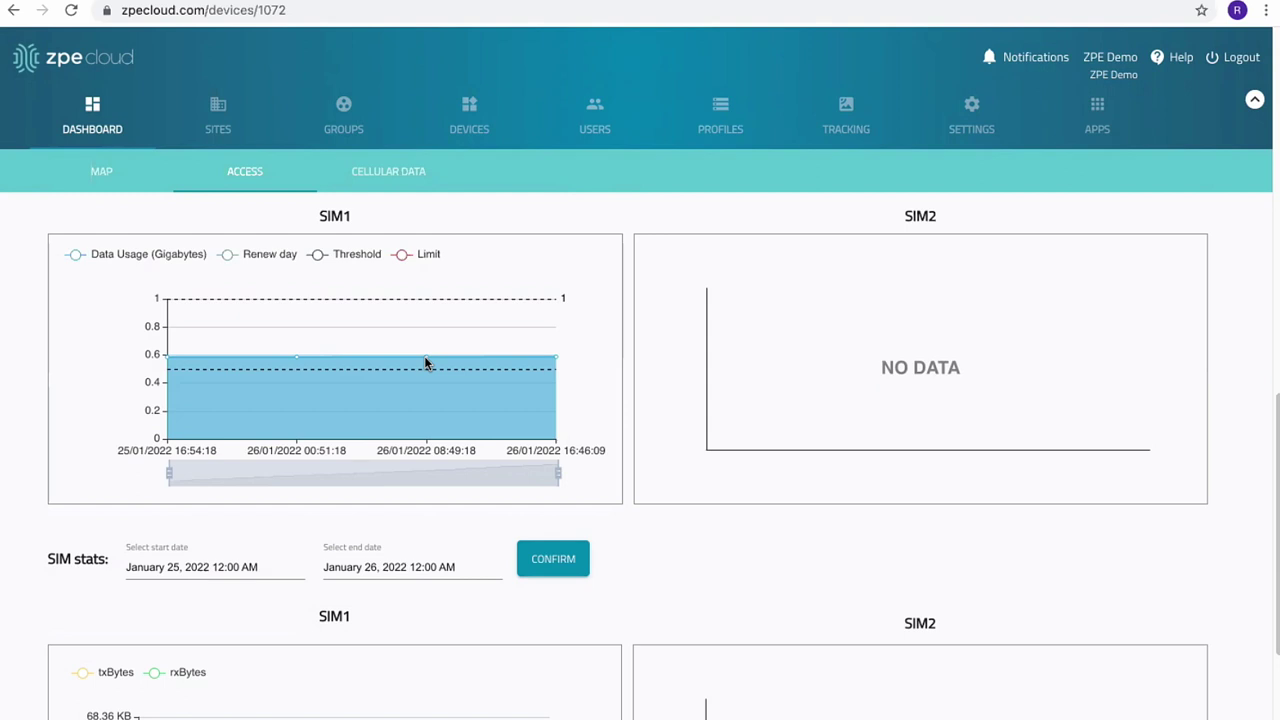
pyautogui.moveTo(420, 363)
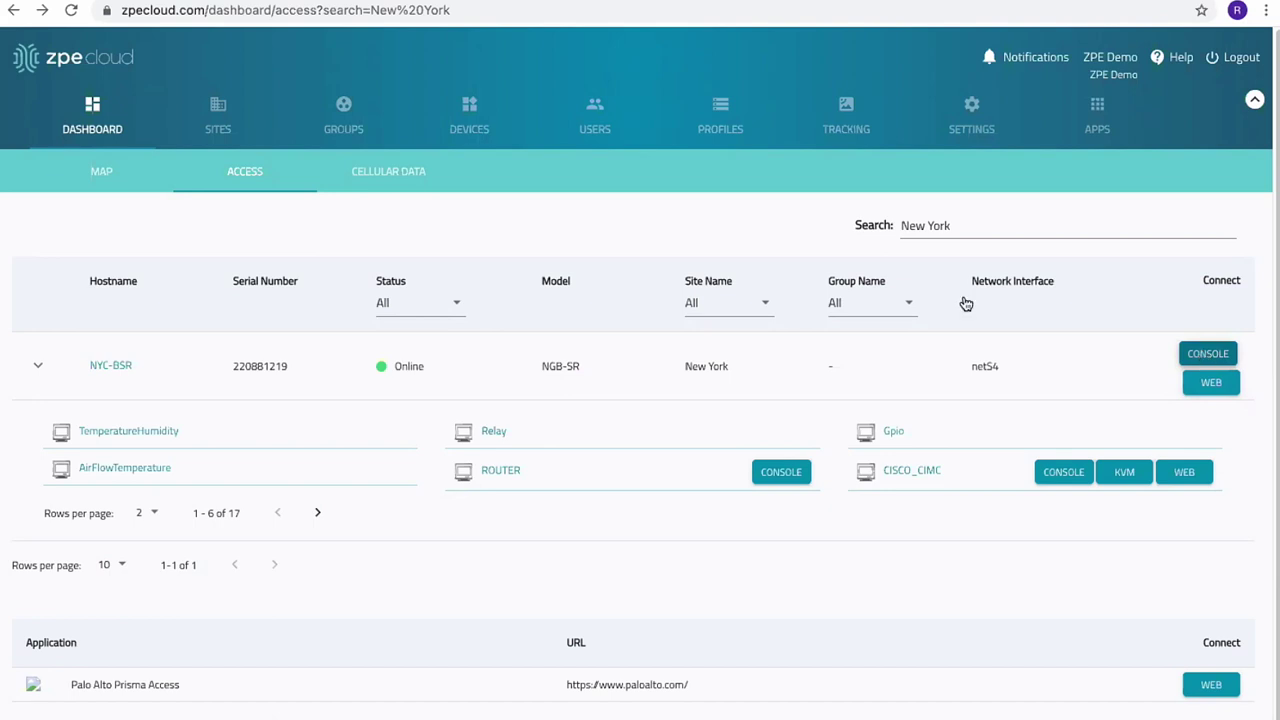
# Page NYC-BSR's connected-device list to entries 7–12 of 17
pyautogui.click(318, 513)
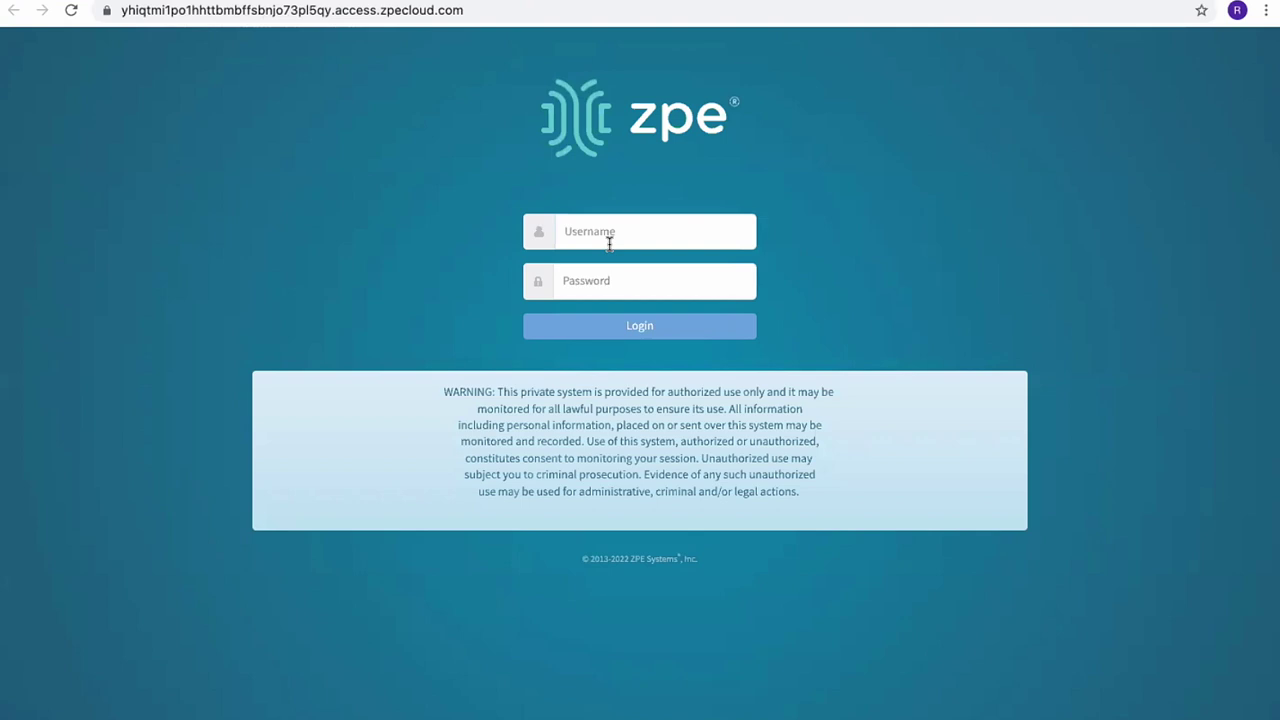
# Fill in the saved admin credentials and log in to NYC-BSR's Nodegrid web interface
pyautogui.click(609, 243)
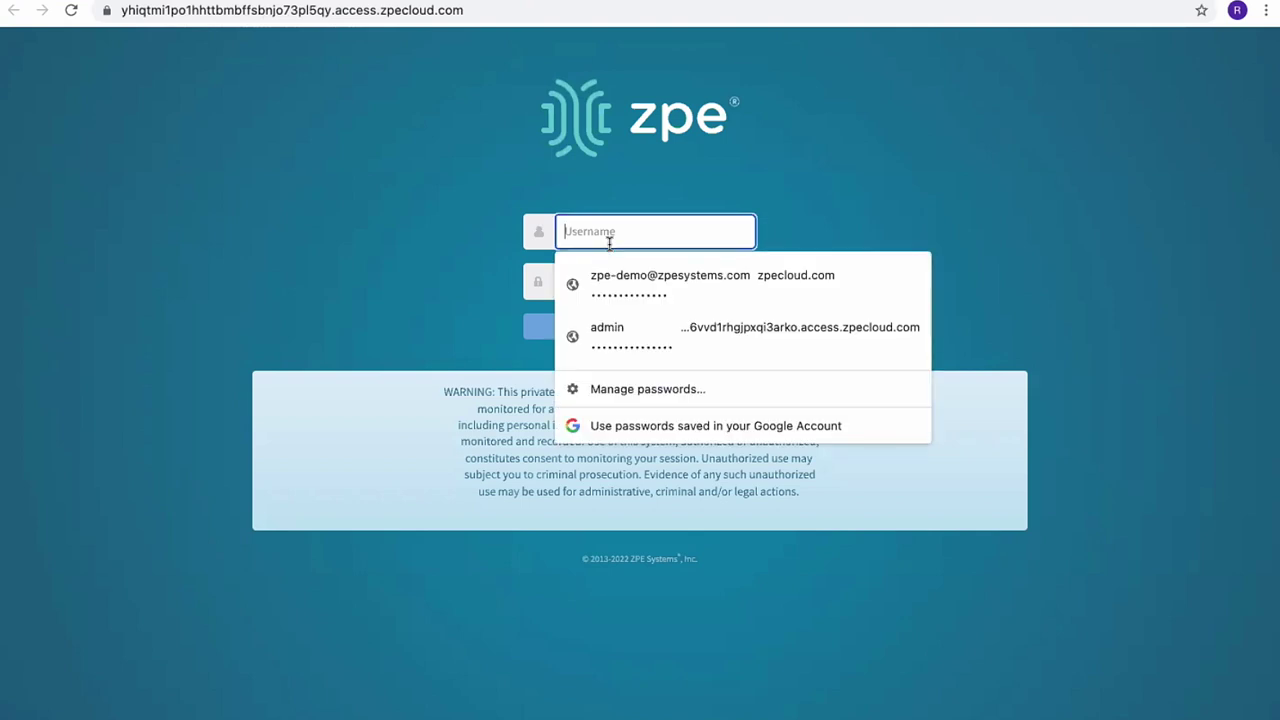
pyautogui.click(610, 327)
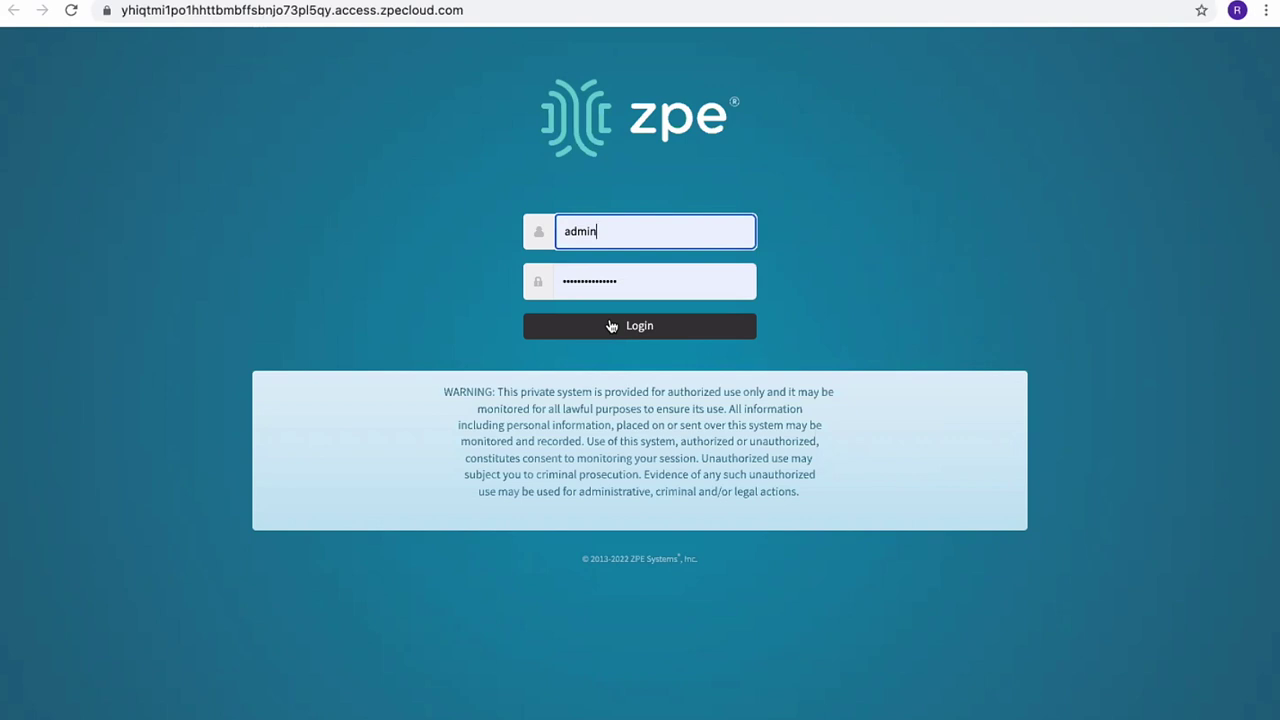
pyautogui.click(611, 326)
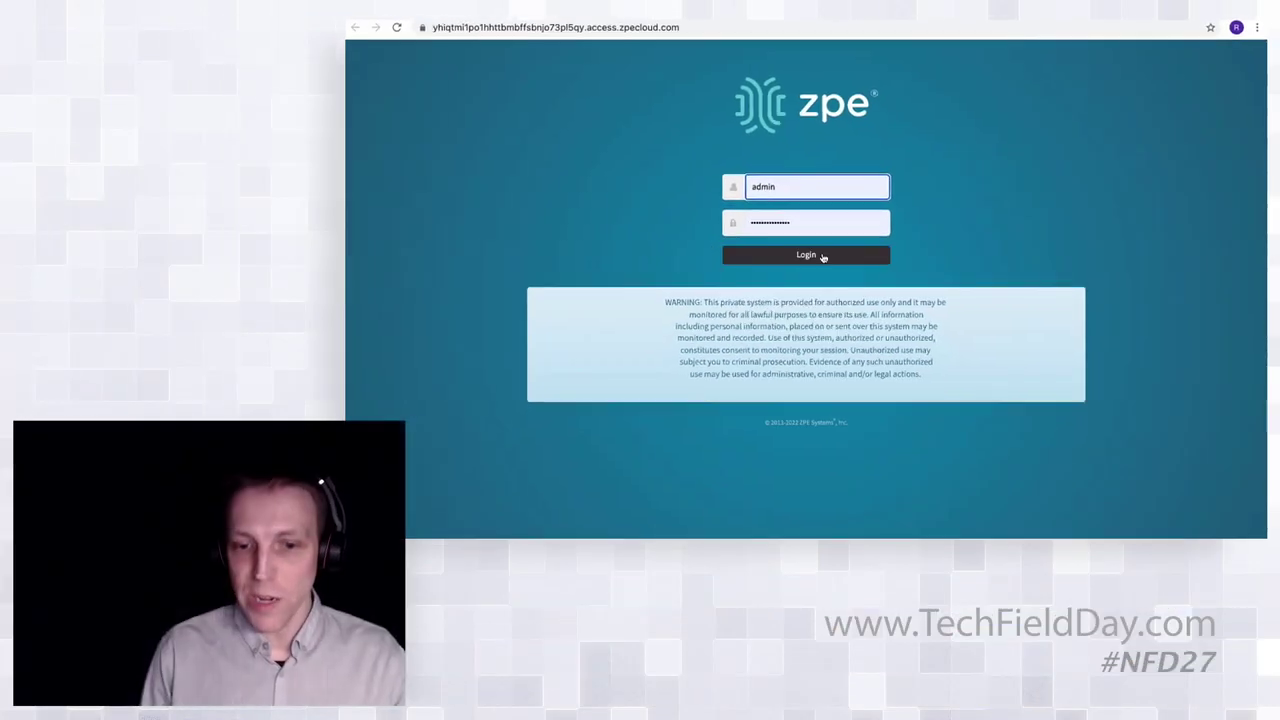
pyautogui.click(822, 257)
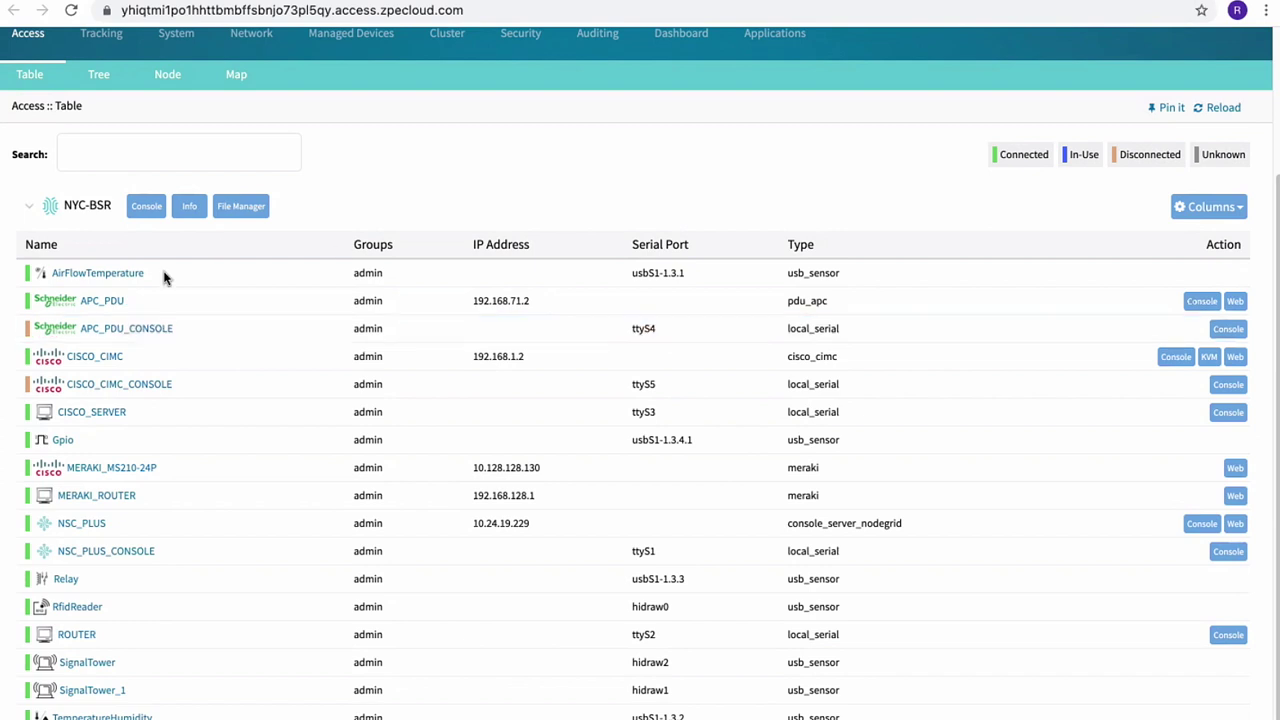
pyautogui.scroll(-1, 540, 459)
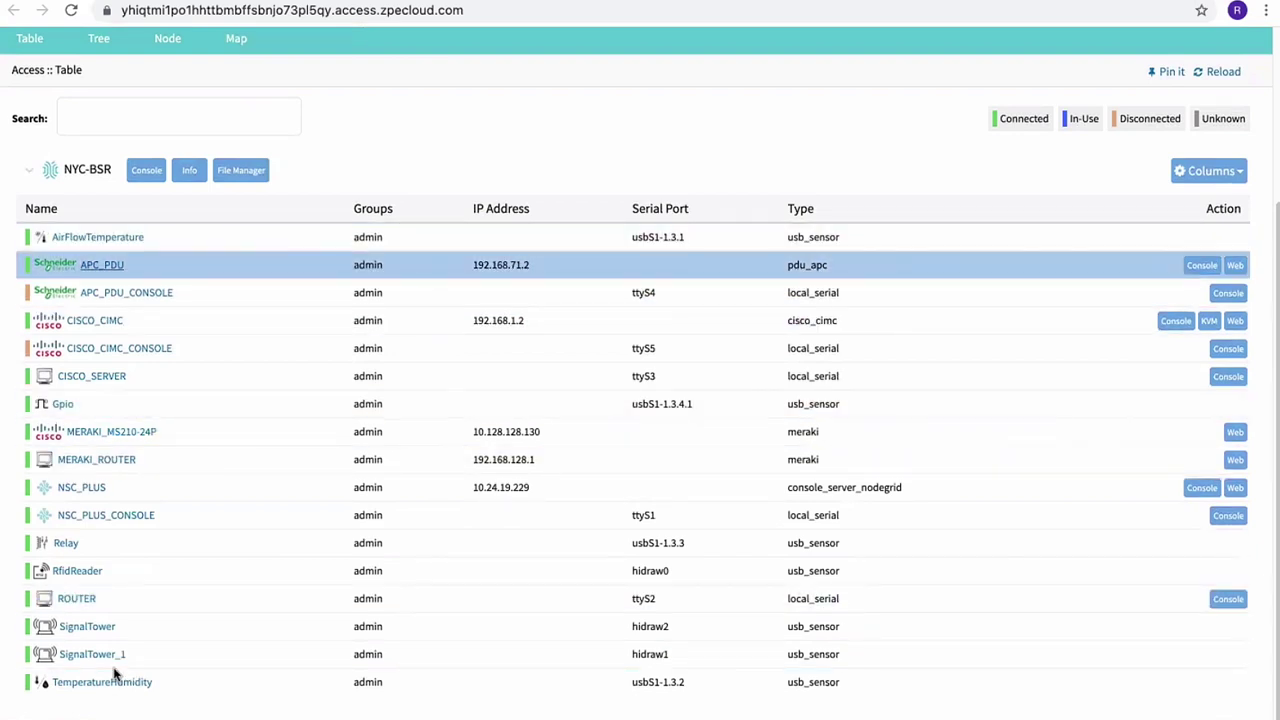
pyautogui.click(184, 688)
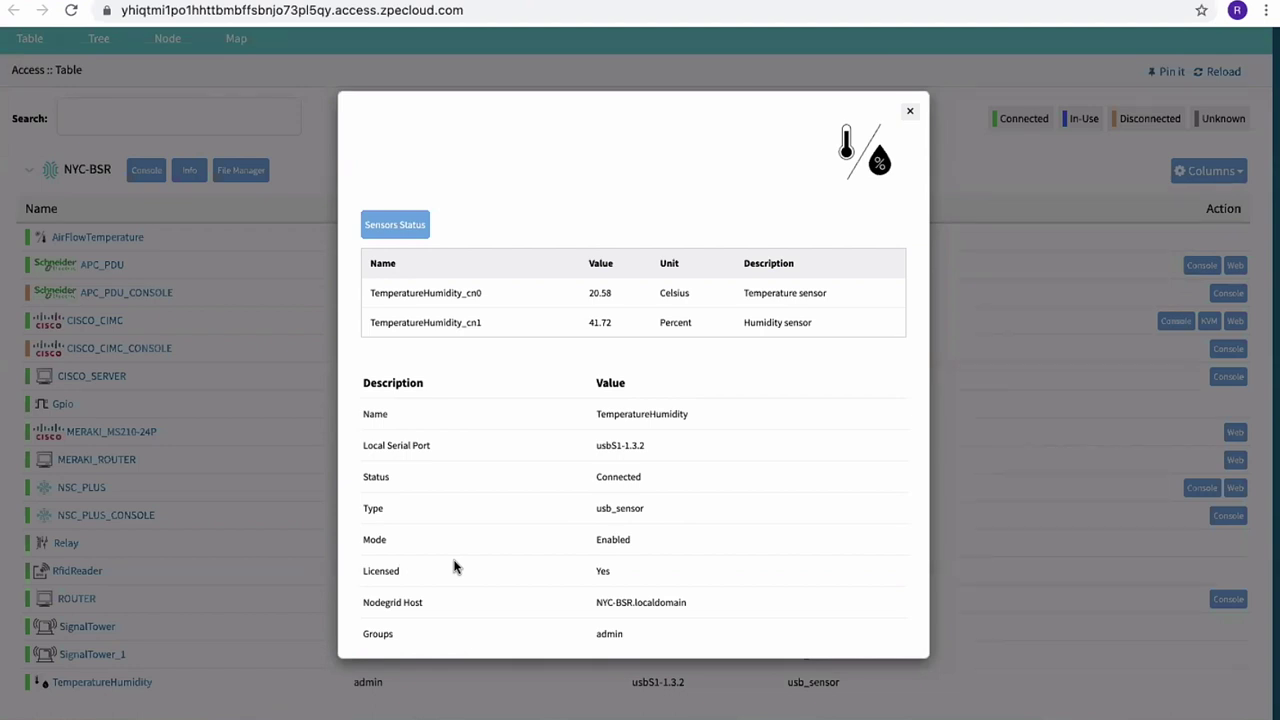
pyautogui.click(910, 110)
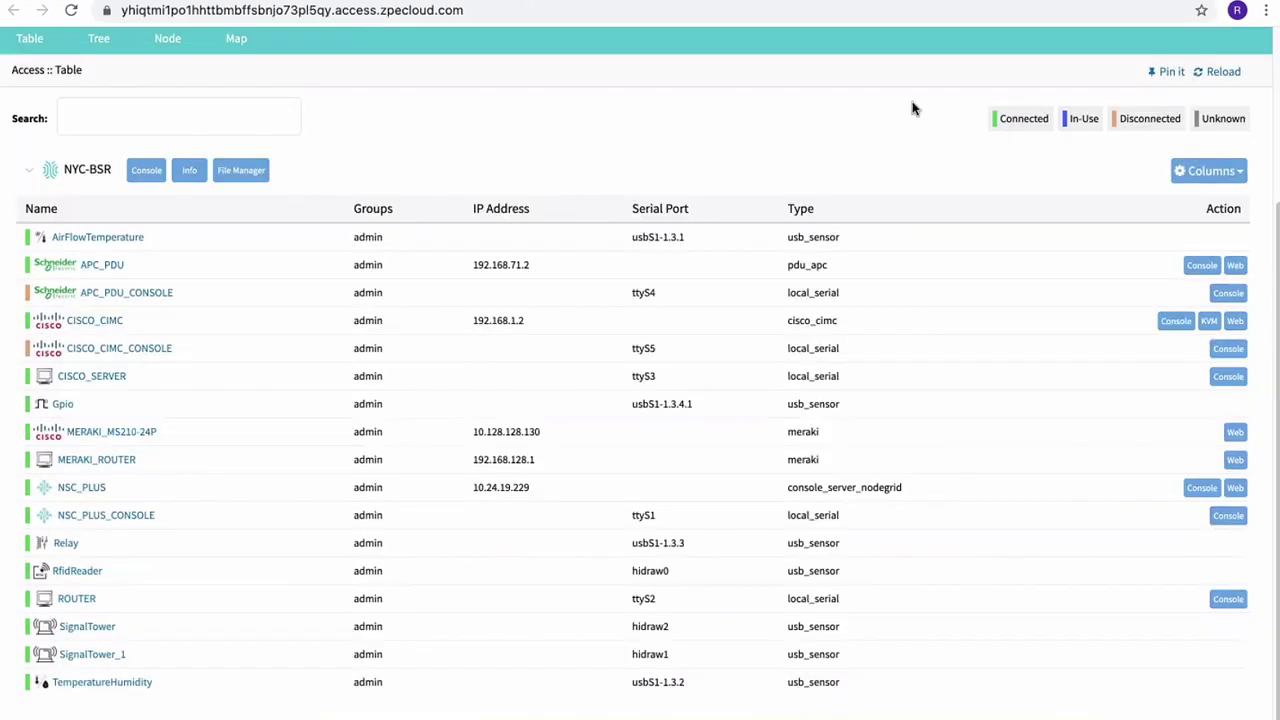
# Inspect the SignalTower_cn0 light sensor details, then bring up the APC_PDU device details
pyautogui.click(89, 627)
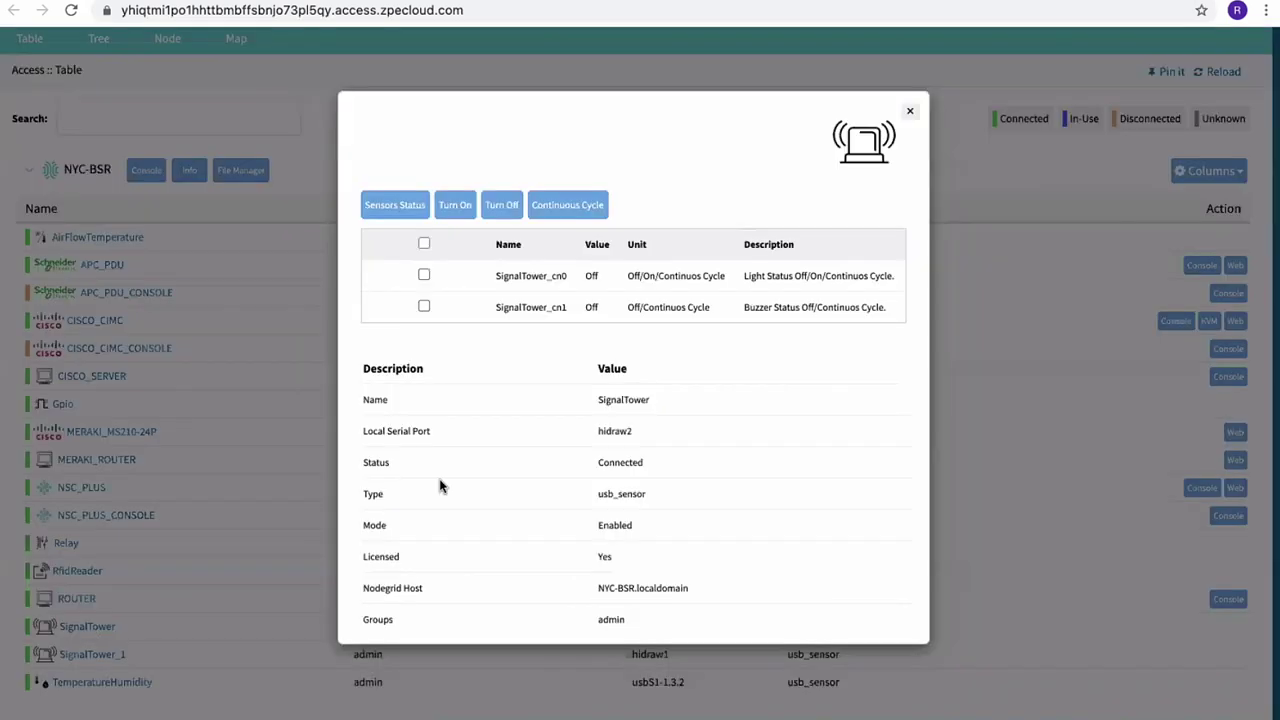
pyautogui.click(425, 278)
pyautogui.click(909, 114)
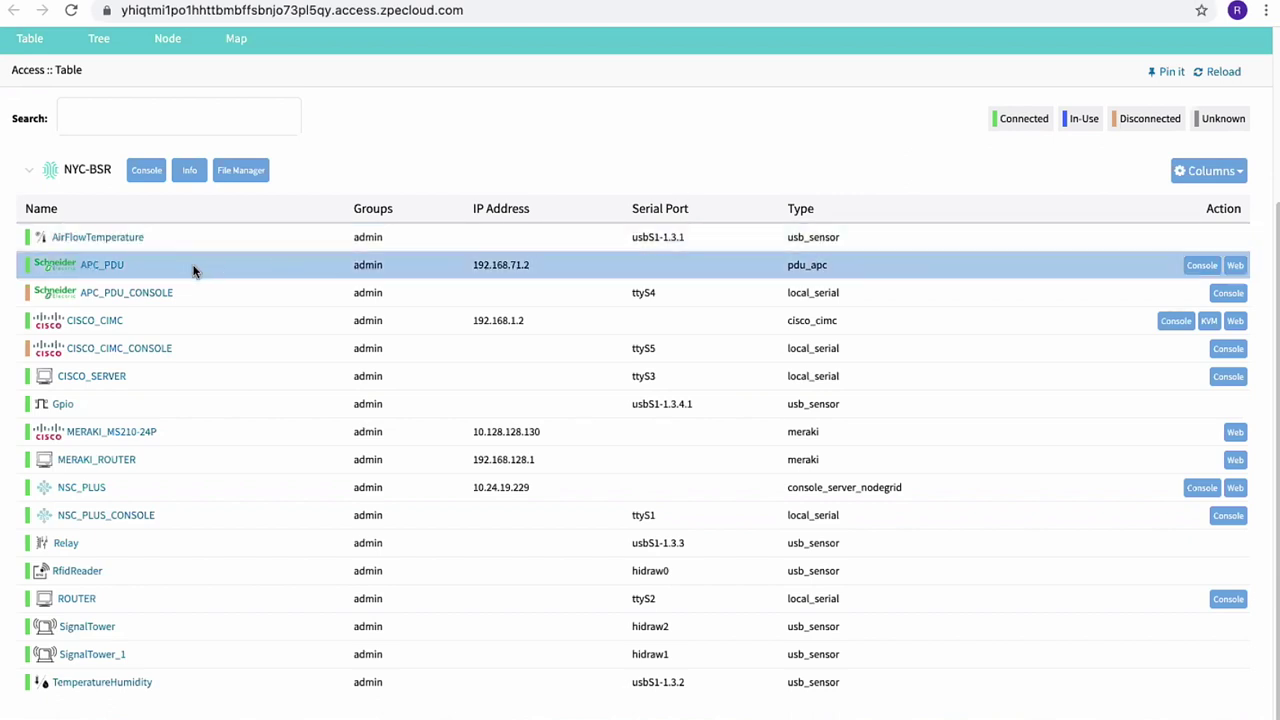
pyautogui.click(111, 272)
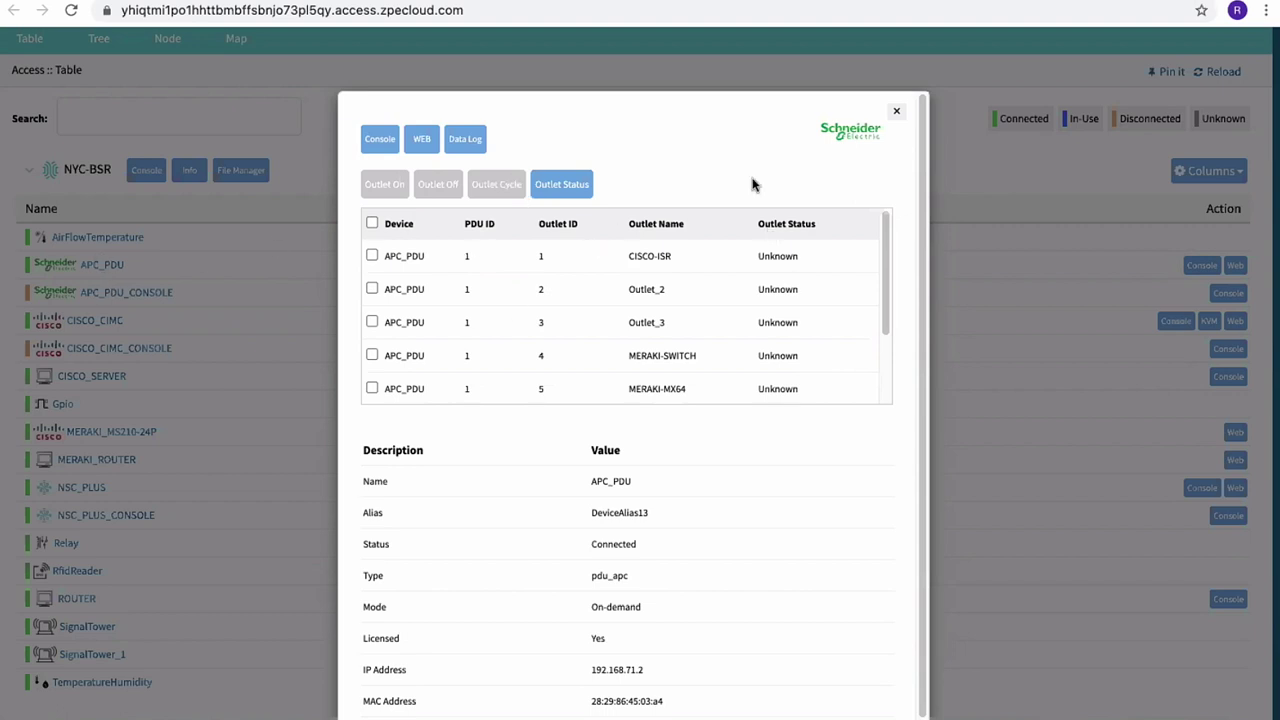
# Select all APC_PDU outlets, query their status until they read On, and close the dialog
pyautogui.click(372, 222)
pyautogui.click(562, 186)
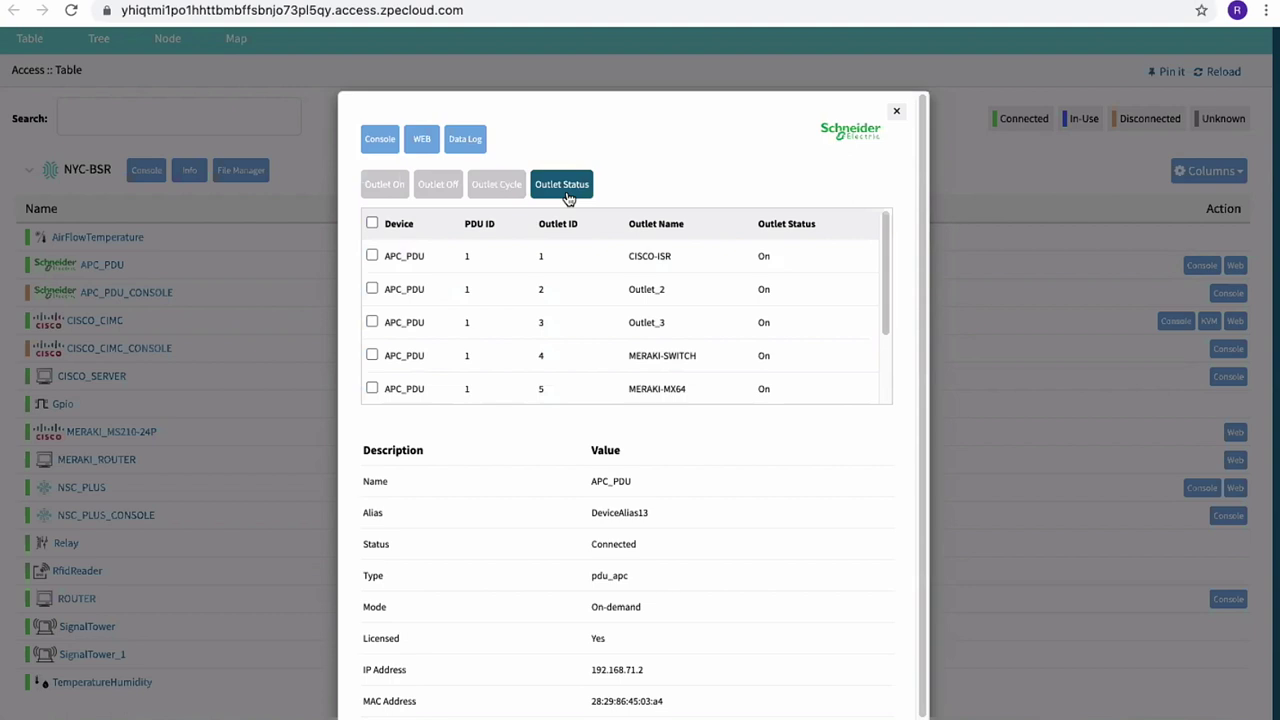
pyautogui.click(897, 113)
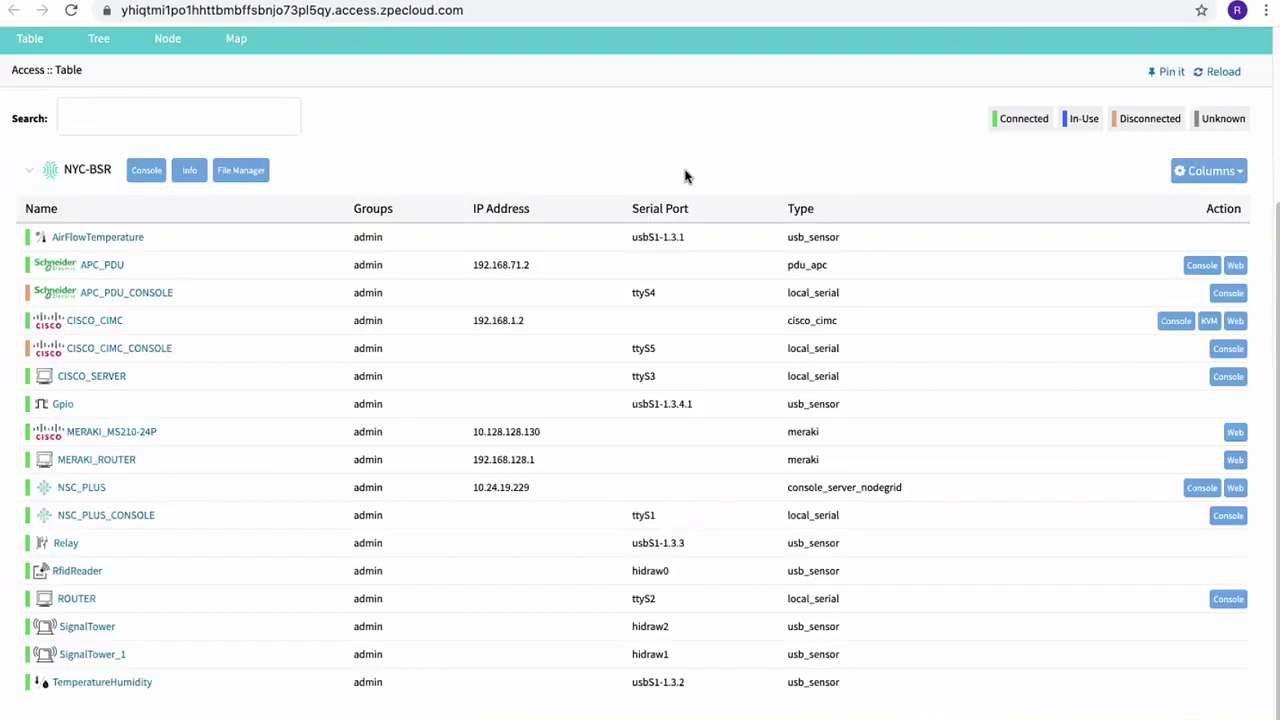
# Open CISCO_CIMC's details and launch a console session to it
pyautogui.click(92, 320)
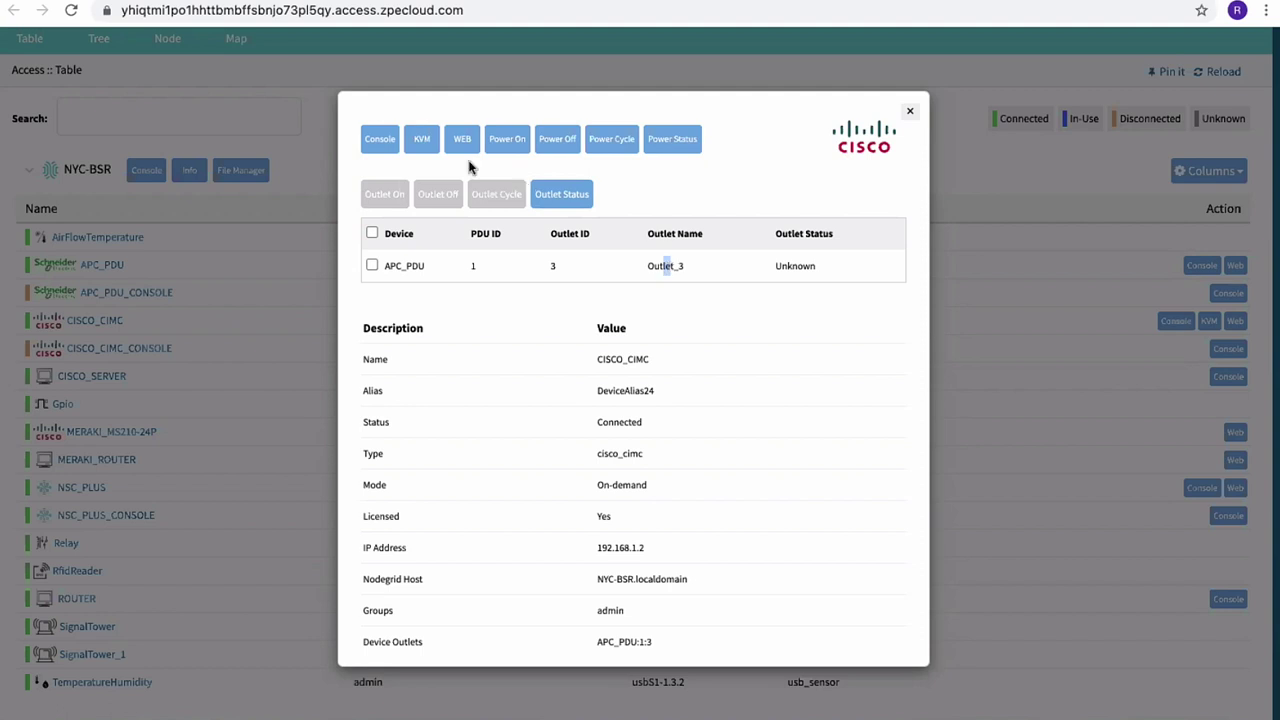
pyautogui.click(377, 157)
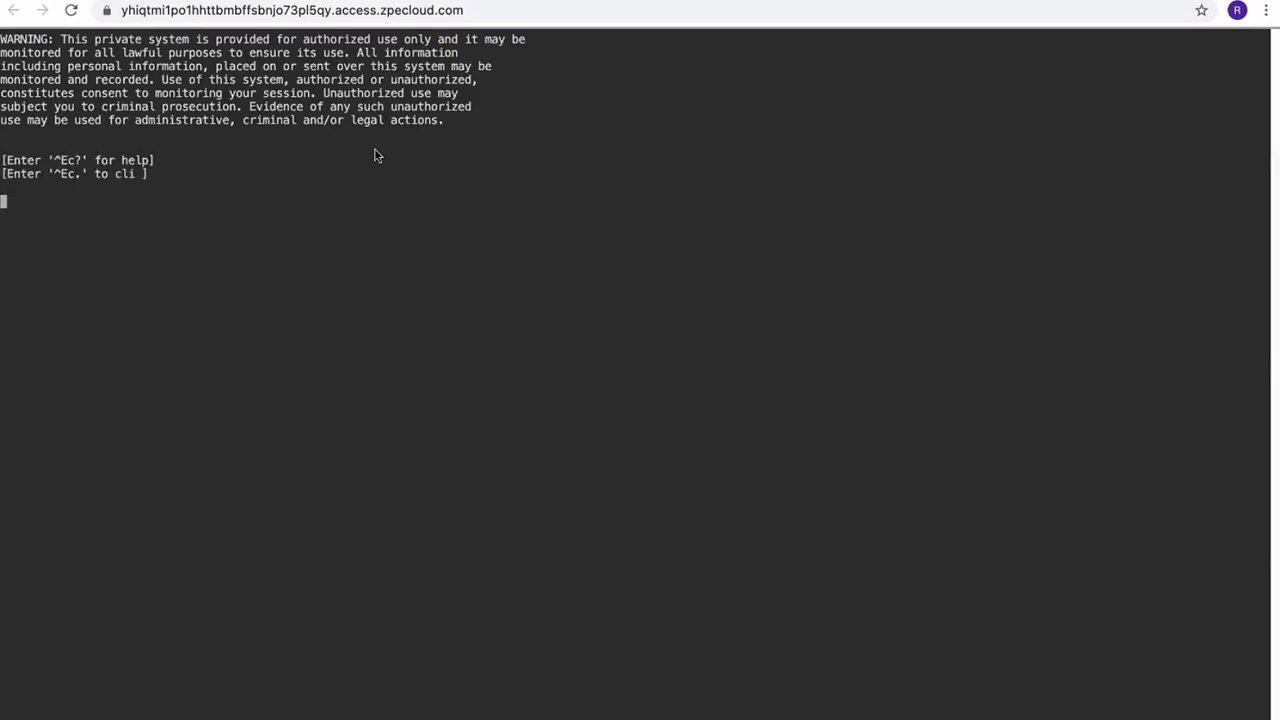
# Wake the CISCO_CIMC console with Enter to get its command prompt
pyautogui.press('Return')
pyautogui.press('Return')
pyautogui.press('Return')
pyautogui.press('Return')
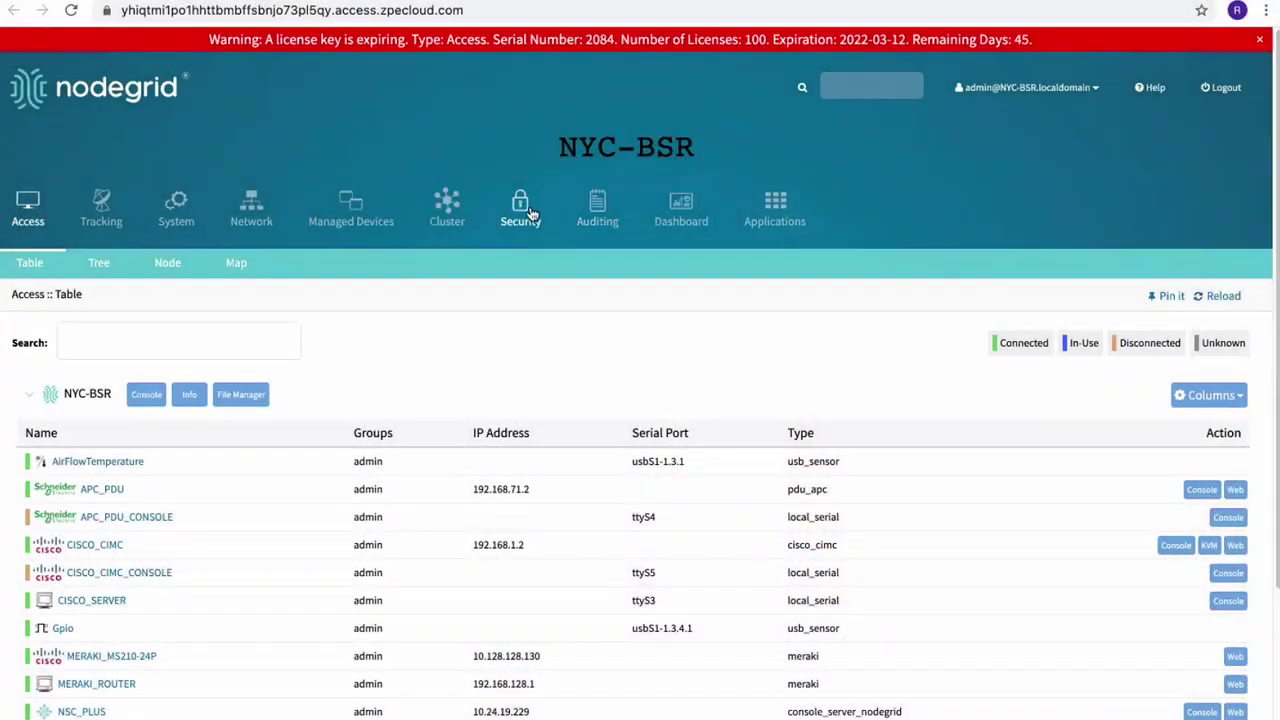
# Open NYC-BSR's Security settings to view its Local Accounts list
pyautogui.click(531, 214)
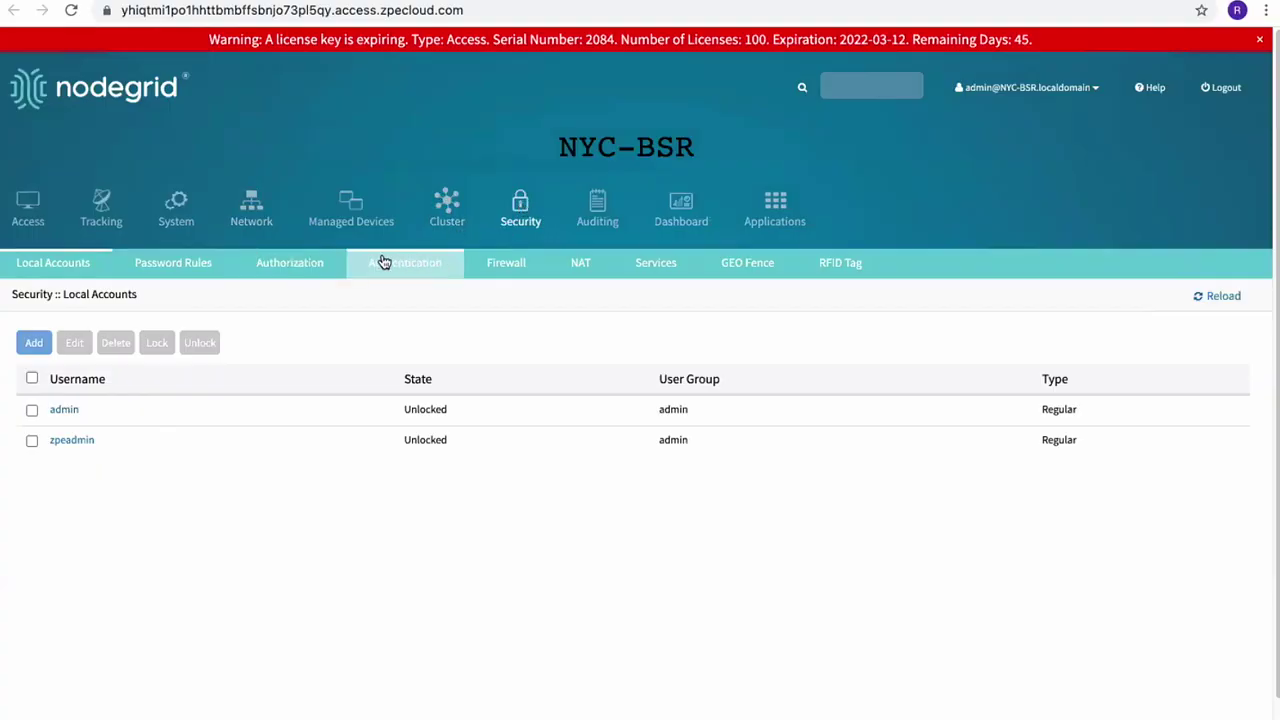
# Add a new authentication server with method LDAP or AD, then view the two-factor authentication list
pyautogui.click(397, 266)
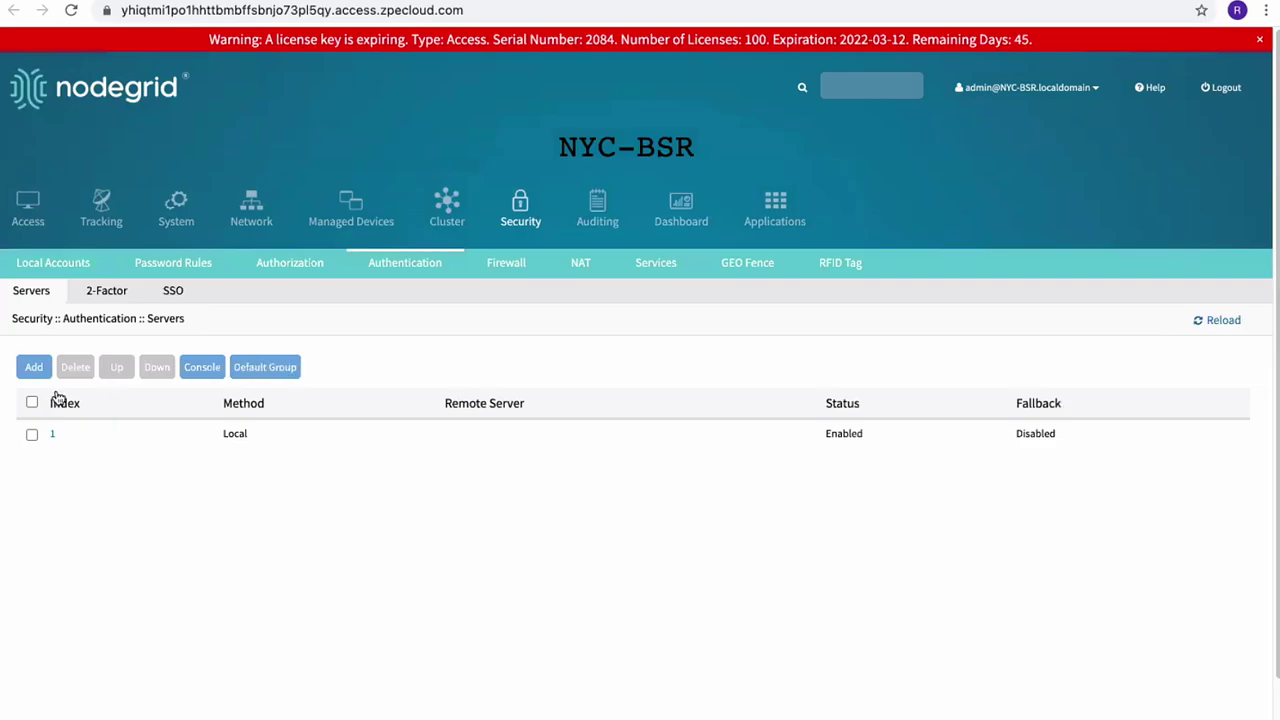
pyautogui.click(34, 367)
pyautogui.scroll(-3, 496, 404)
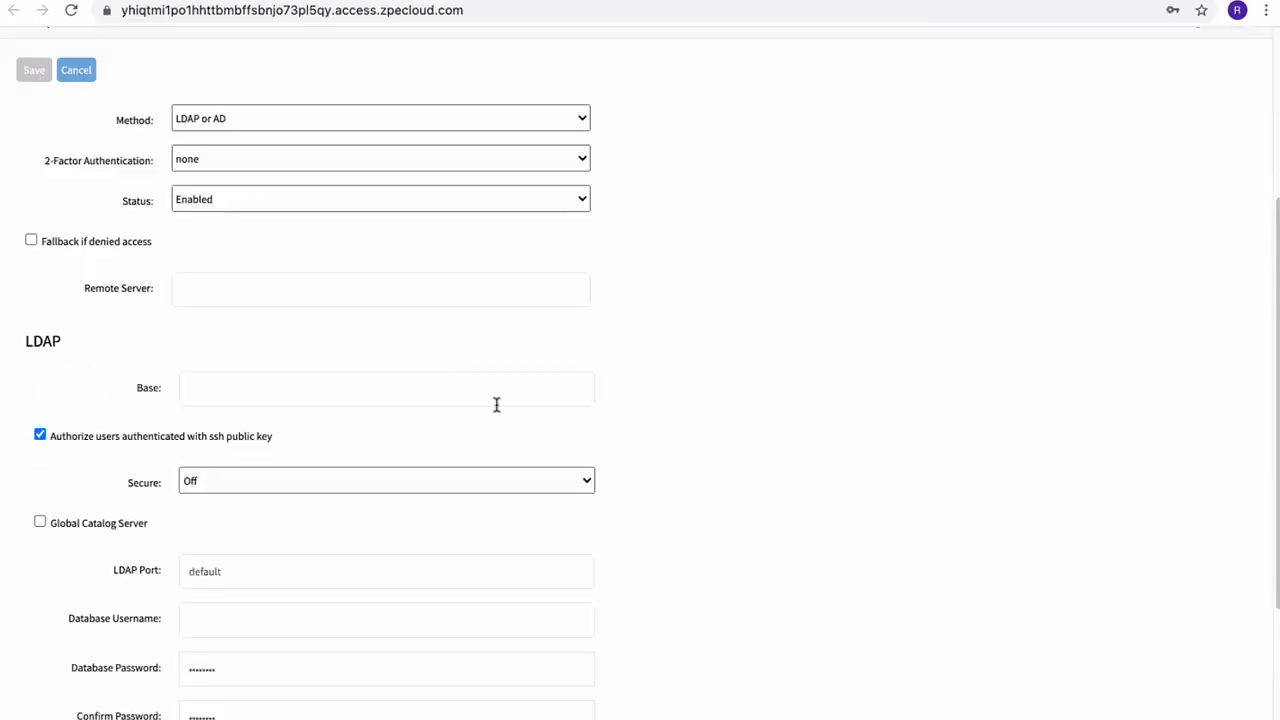
pyautogui.click(230, 127)
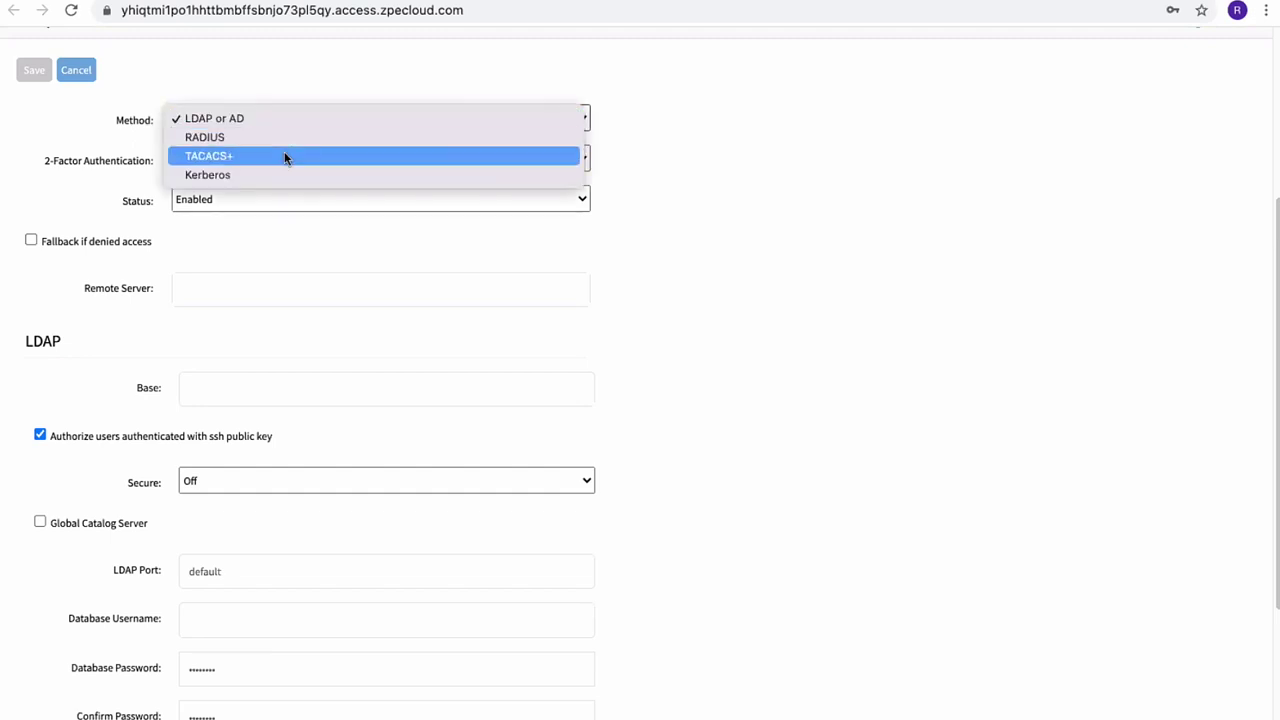
pyautogui.click(632, 234)
pyautogui.scroll(5, 634, 234)
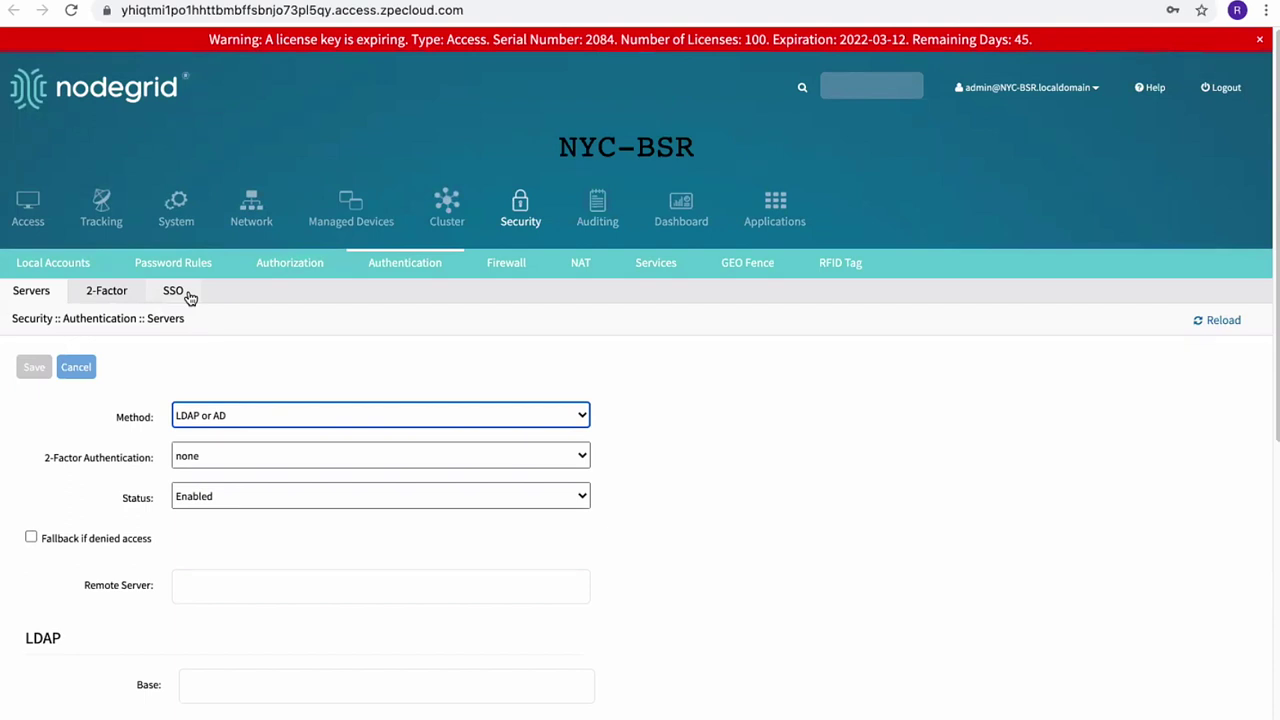
pyautogui.click(108, 291)
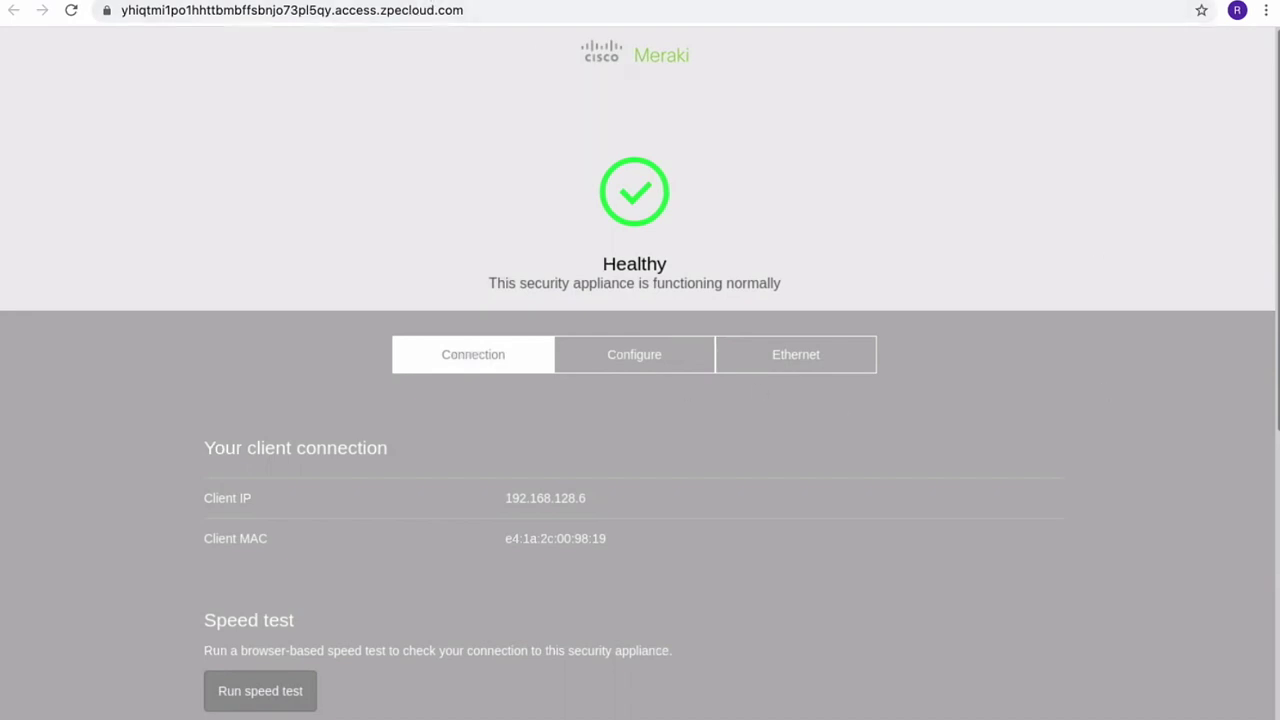
# Close the current tab to return to NYC-BSR's Access table listing MERAKI_ROUTER
pyautogui.hotkey('ctrl', 'w')
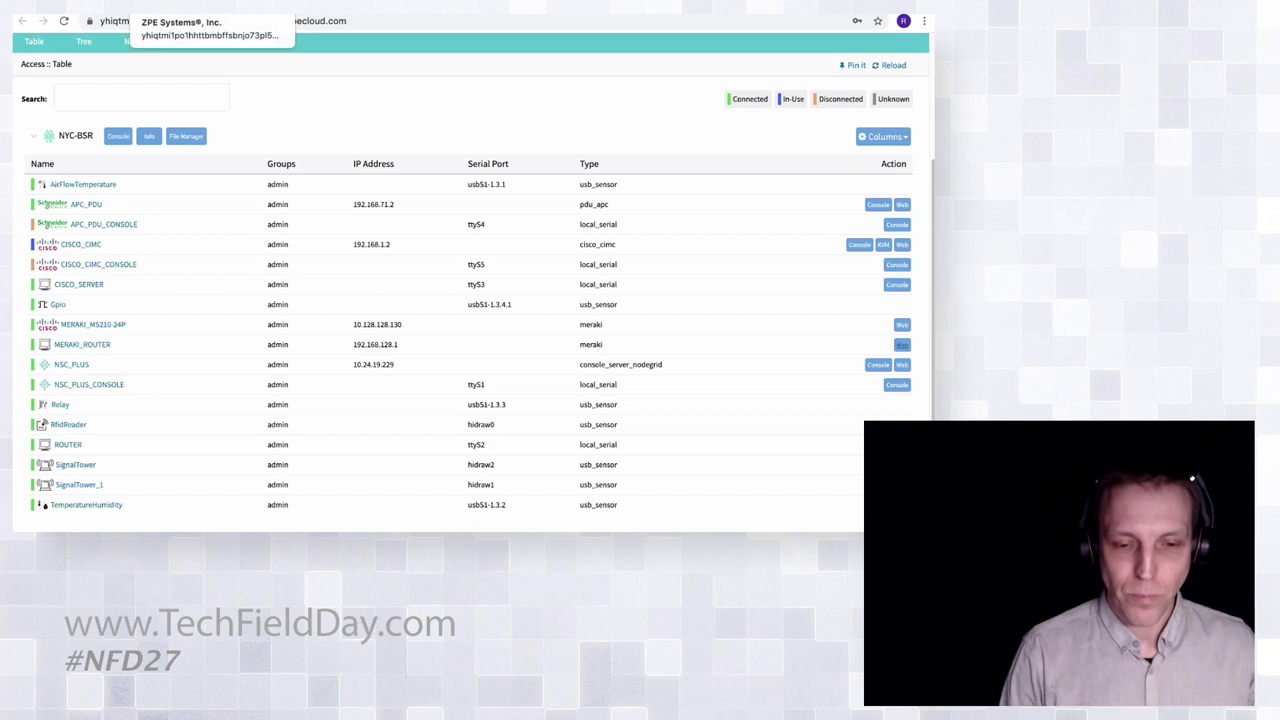
# Glance at the GitHub demo_device_backups repo, then return to ZPE Cloud's Enrolled Devices list
pyautogui.hotkey('ctrl', 'Tab')
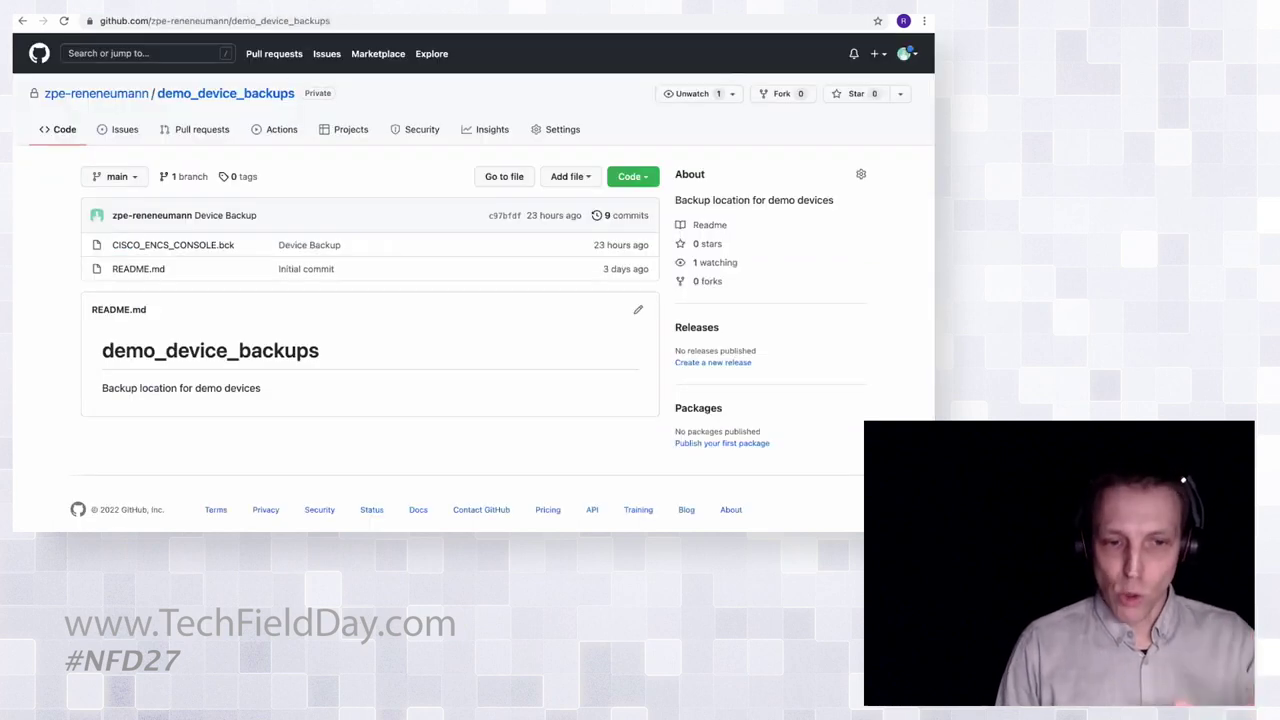
pyautogui.hotkey('ctrl', 'Tab')
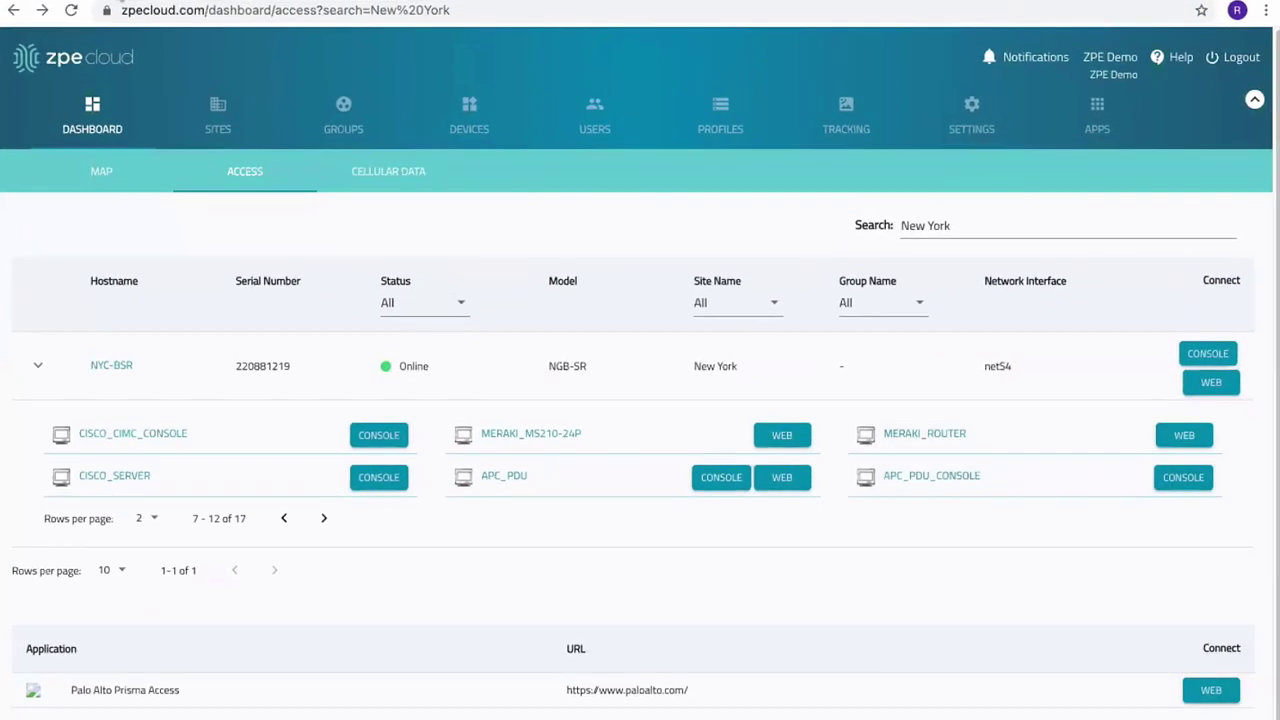
pyautogui.click(463, 122)
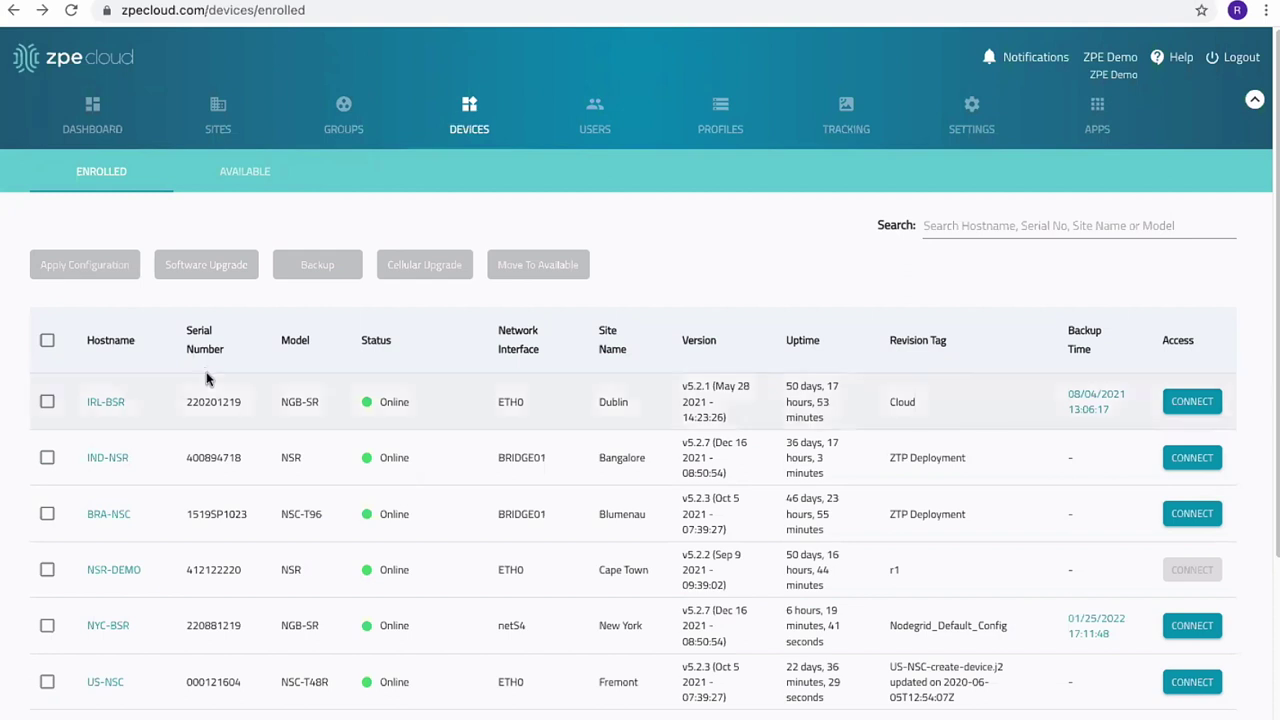
# Tick the NYC-BSR row in the Enrolled Devices list to enable bulk actions
pyautogui.scroll(-1, 357, 643)
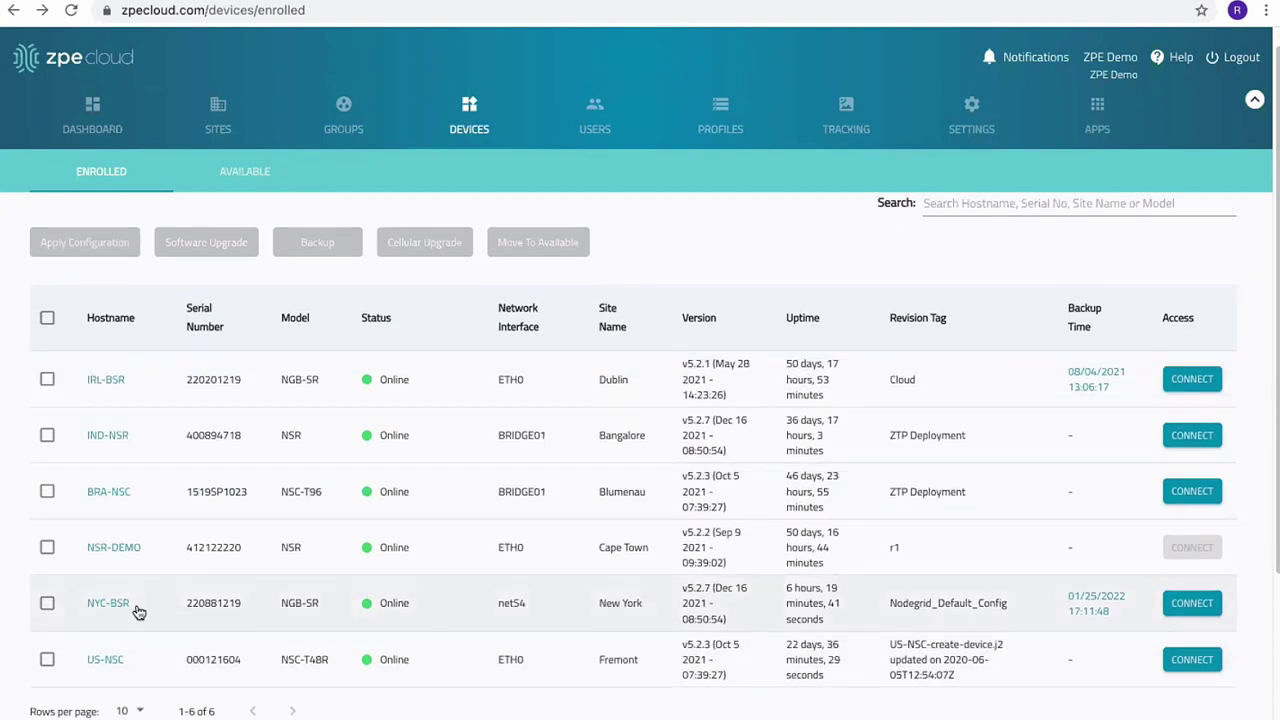
pyautogui.tripleClick(73, 616)
pyautogui.moveTo(130, 604); pyautogui.dragTo(94, 608)
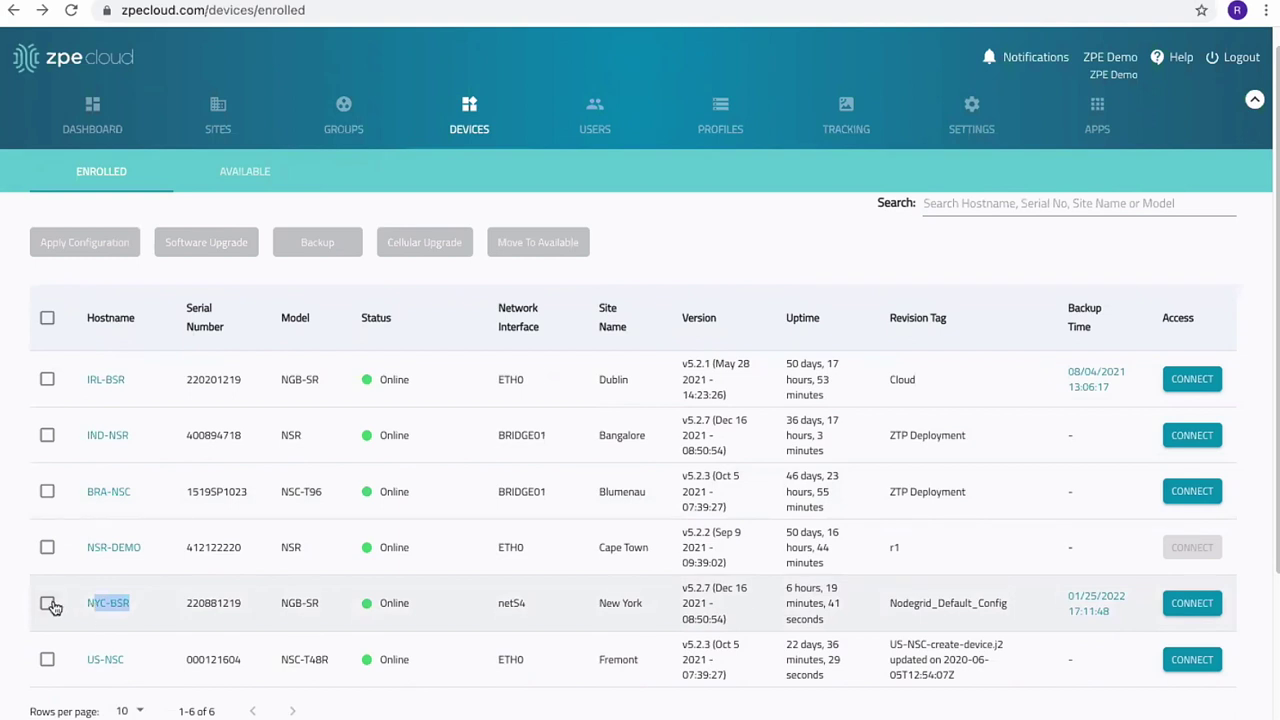
pyautogui.click(48, 604)
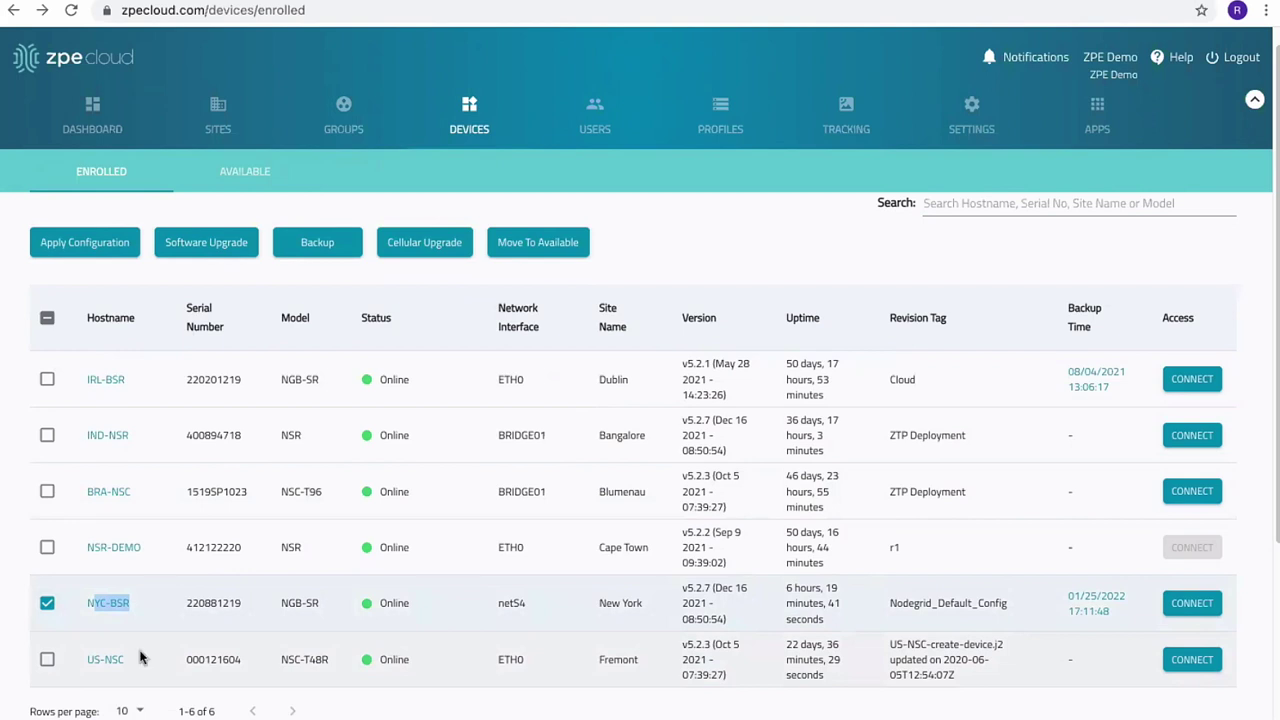
pyautogui.click(86, 250)
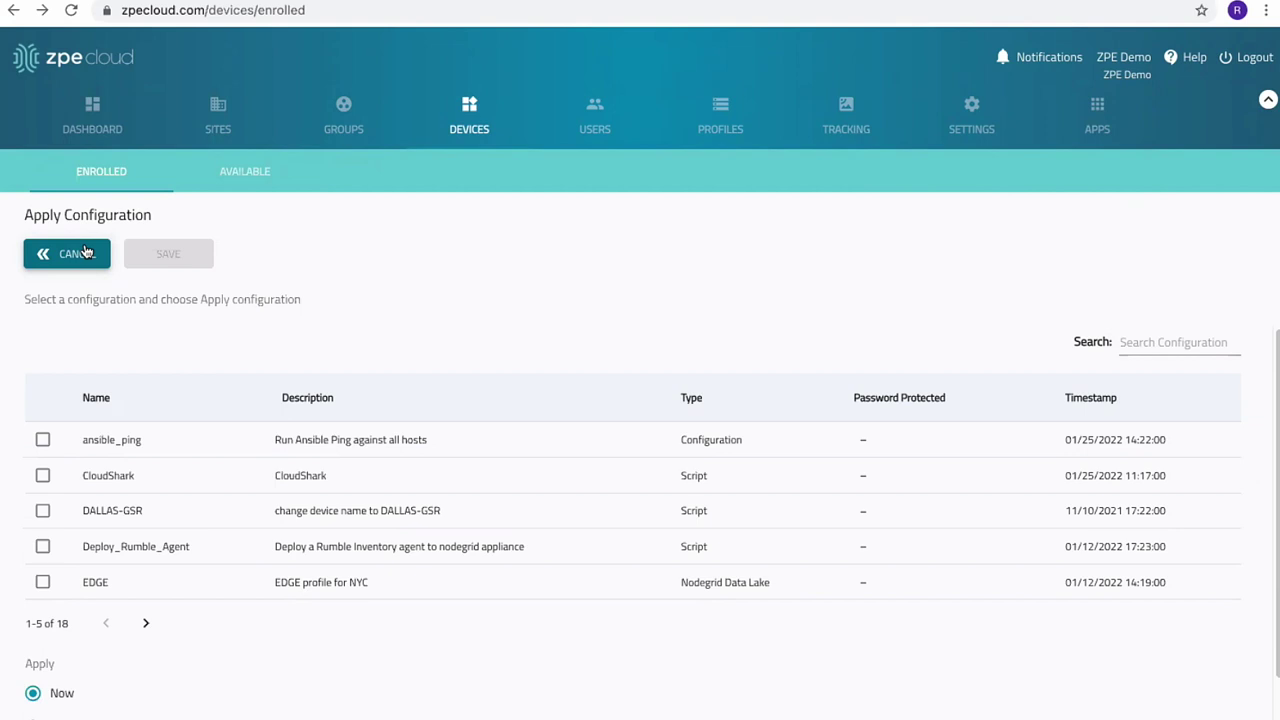
pyautogui.click(85, 252)
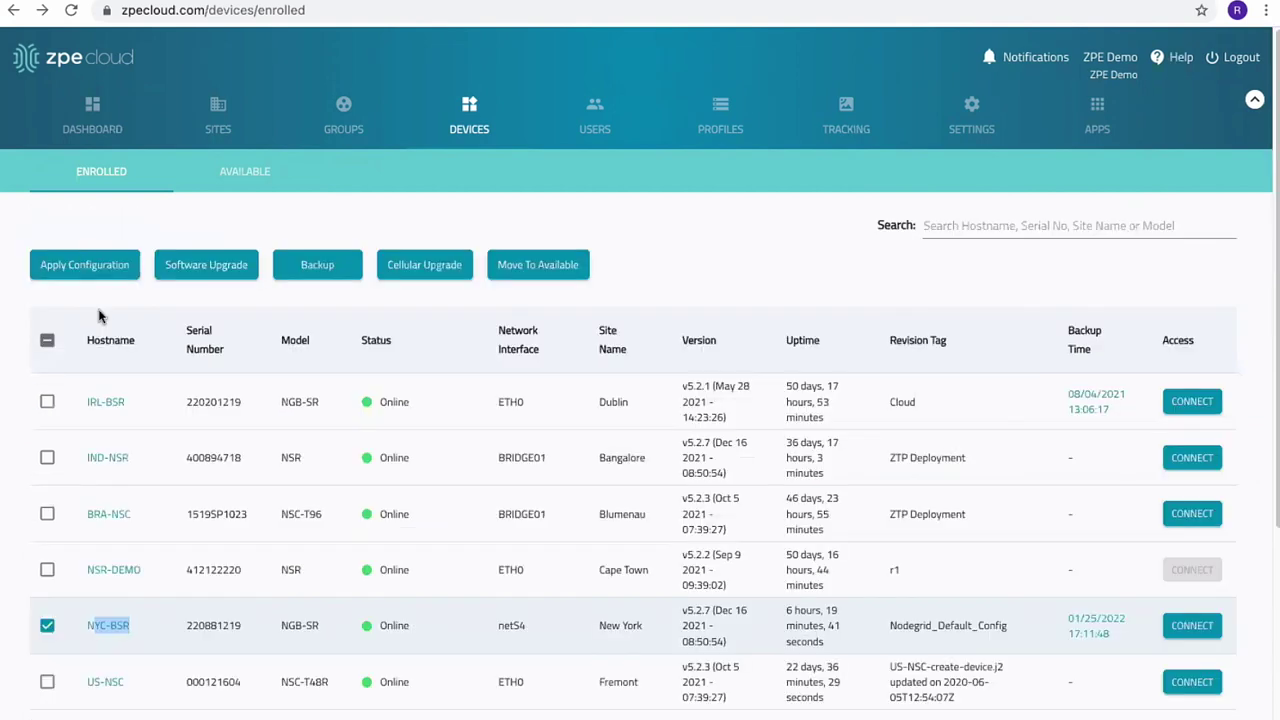
# Check NYC-BSR's available Nodegrid_Platform upgrade versions, cancel, and open the Backup form instead
pyautogui.click(216, 275)
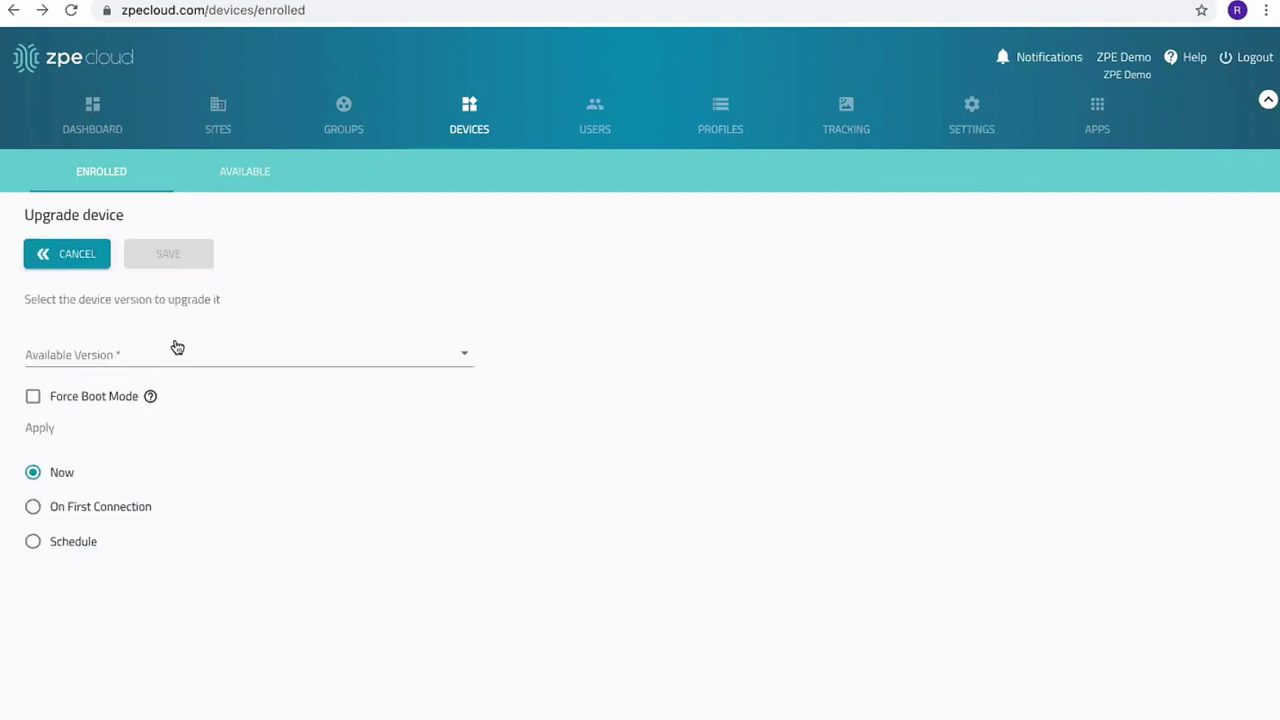
pyautogui.click(127, 362)
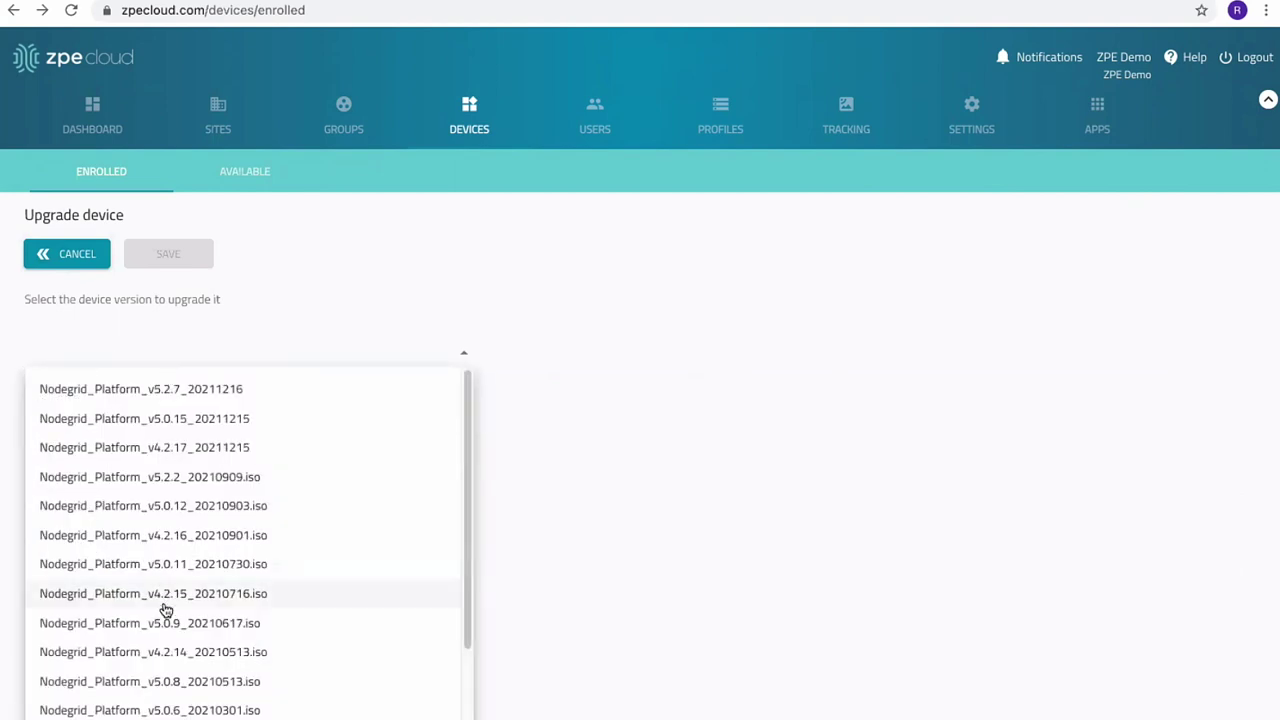
pyautogui.click(55, 262)
pyautogui.click(55, 262)
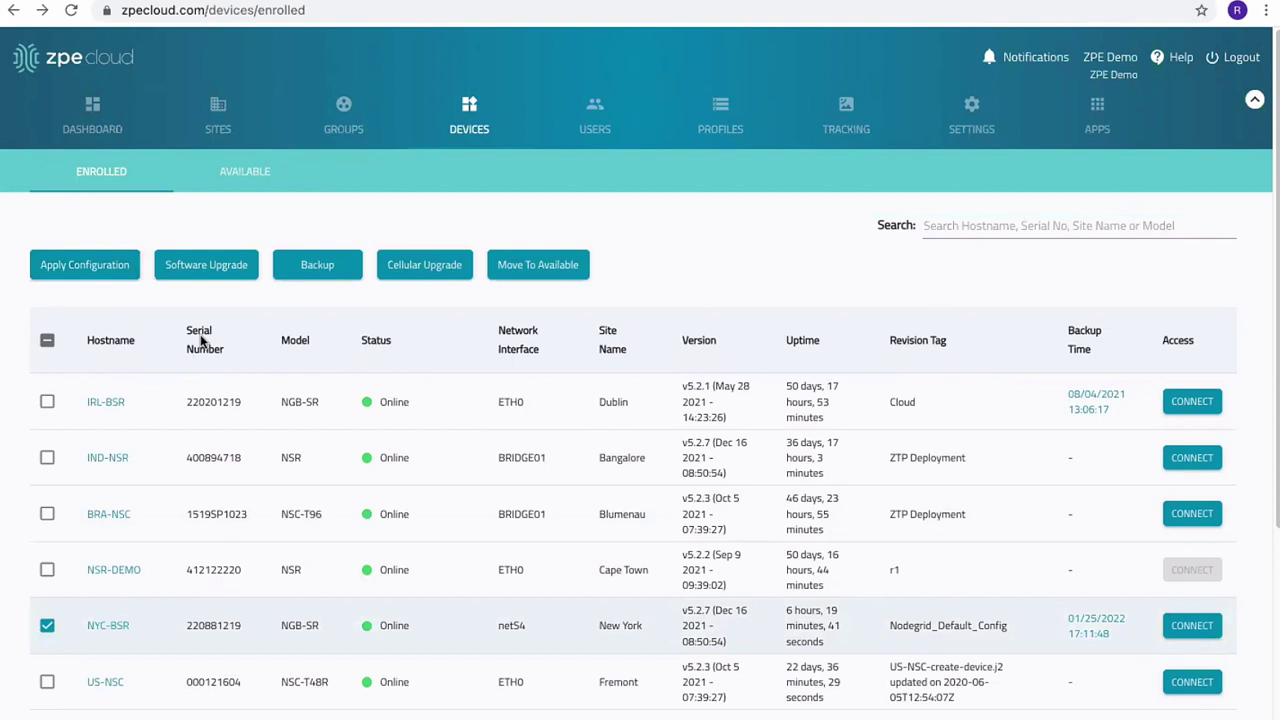
pyautogui.click(333, 277)
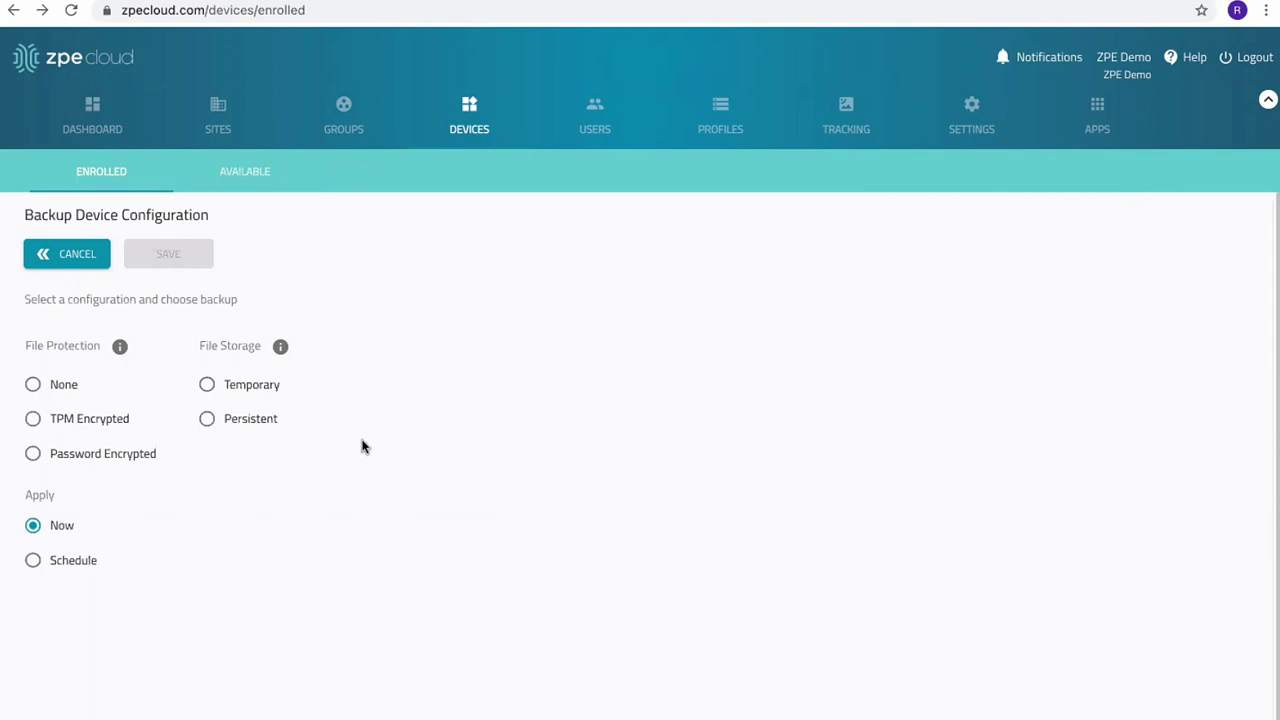
# Save a TPM Encrypted NYC-BSR backup in Temporary storage, then go to Profiles
pyautogui.click(206, 384)
pyautogui.click(38, 388)
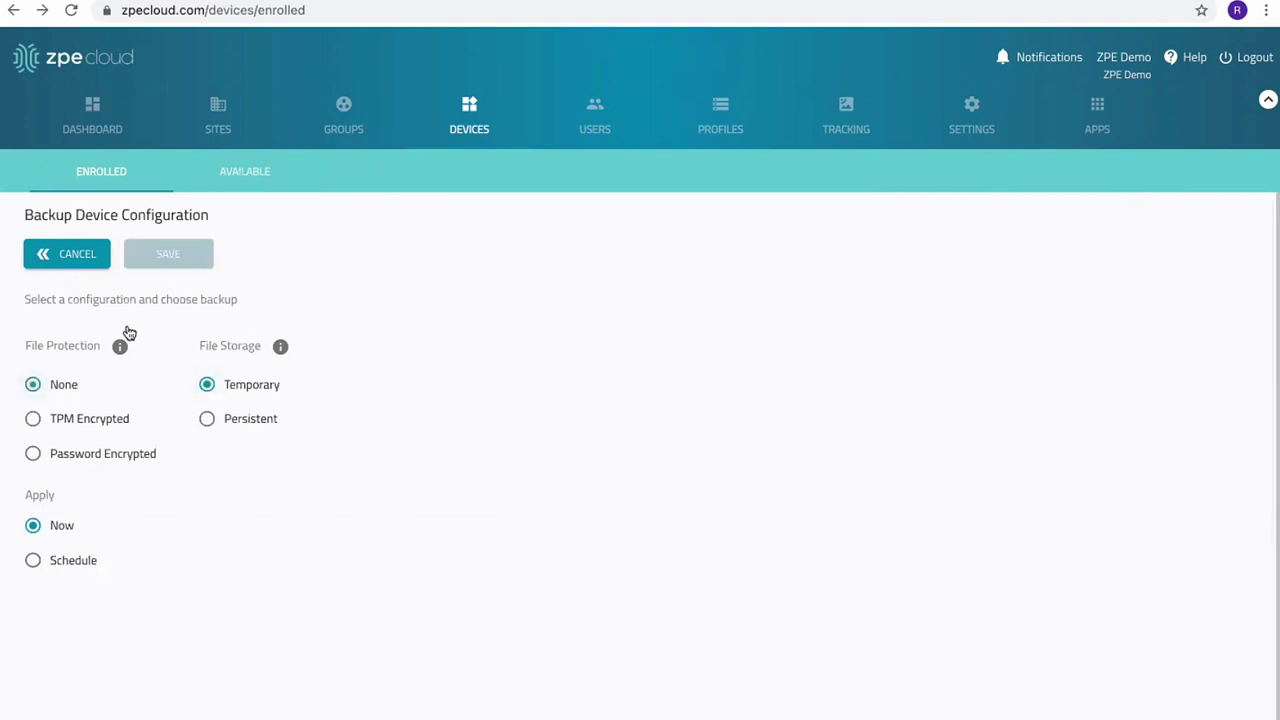
pyautogui.click(46, 417)
pyautogui.click(184, 254)
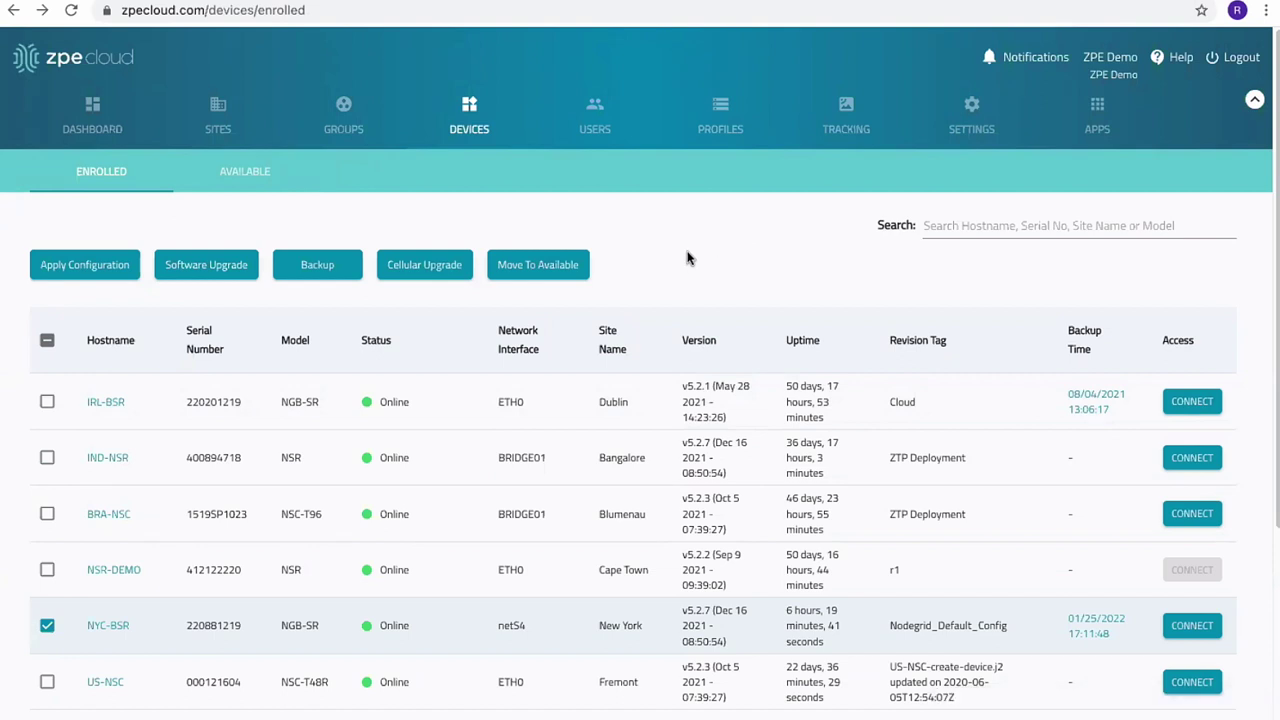
pyautogui.click(716, 124)
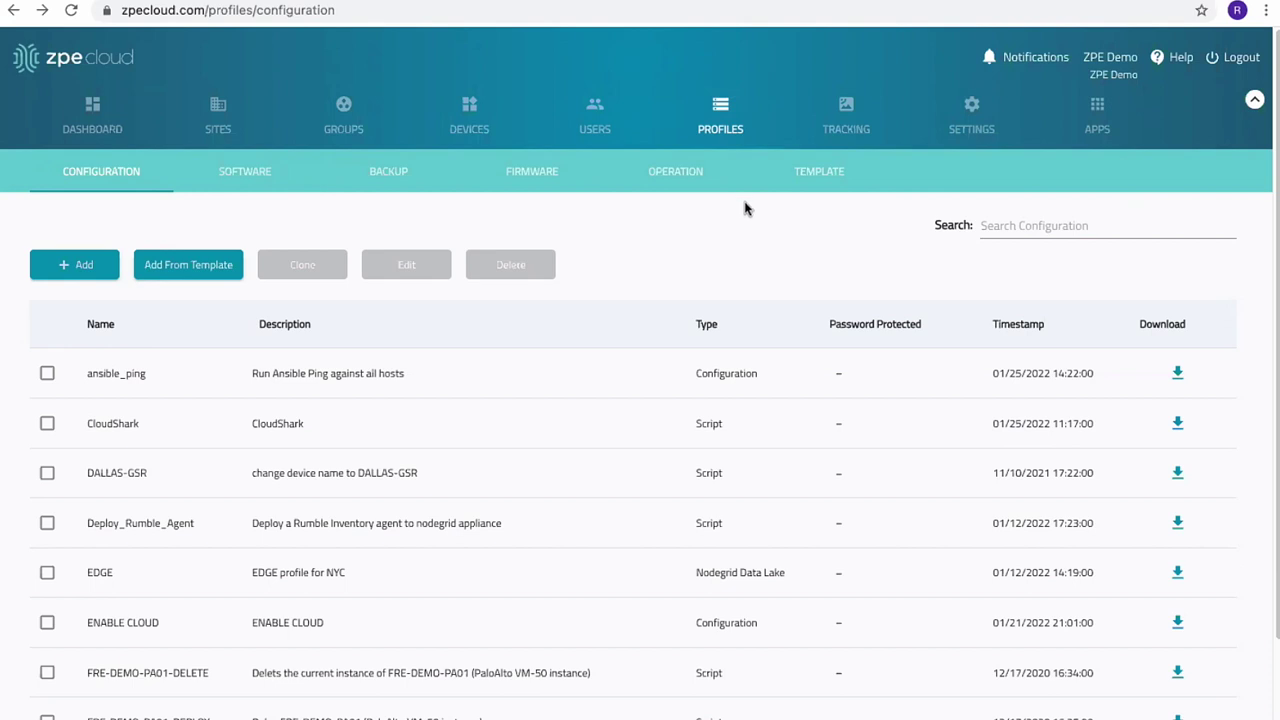
# Check the OPERATION jobs table for the NYC-BSR backup, then view Active Apps
pyautogui.click(659, 172)
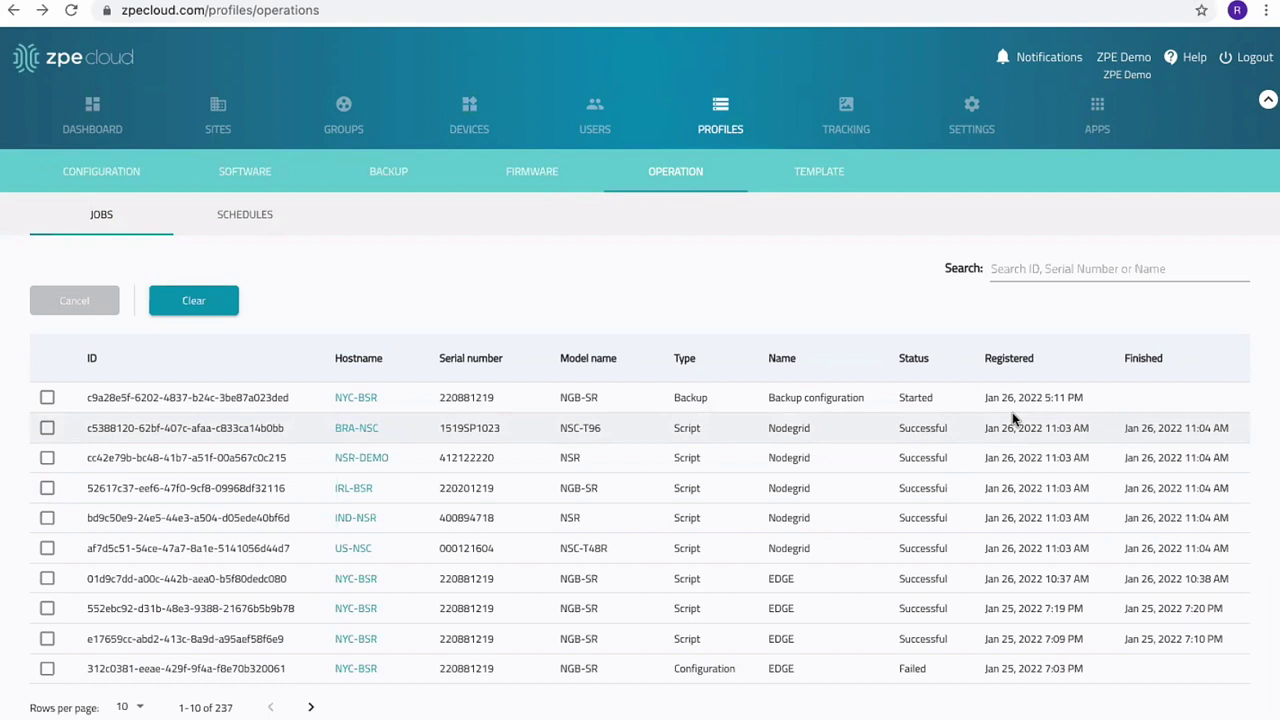
pyautogui.click(1099, 112)
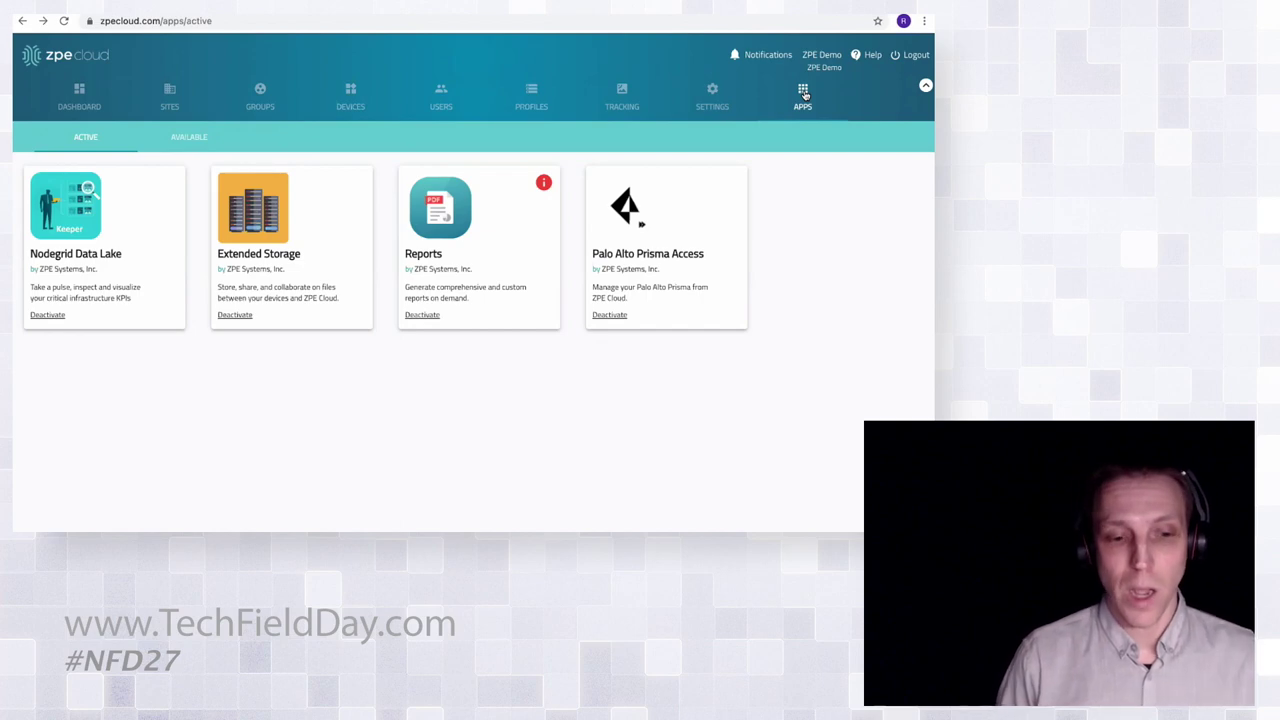
# Open the Nodegrid Data Lake app and show its Plugins list
pyautogui.click(167, 240)
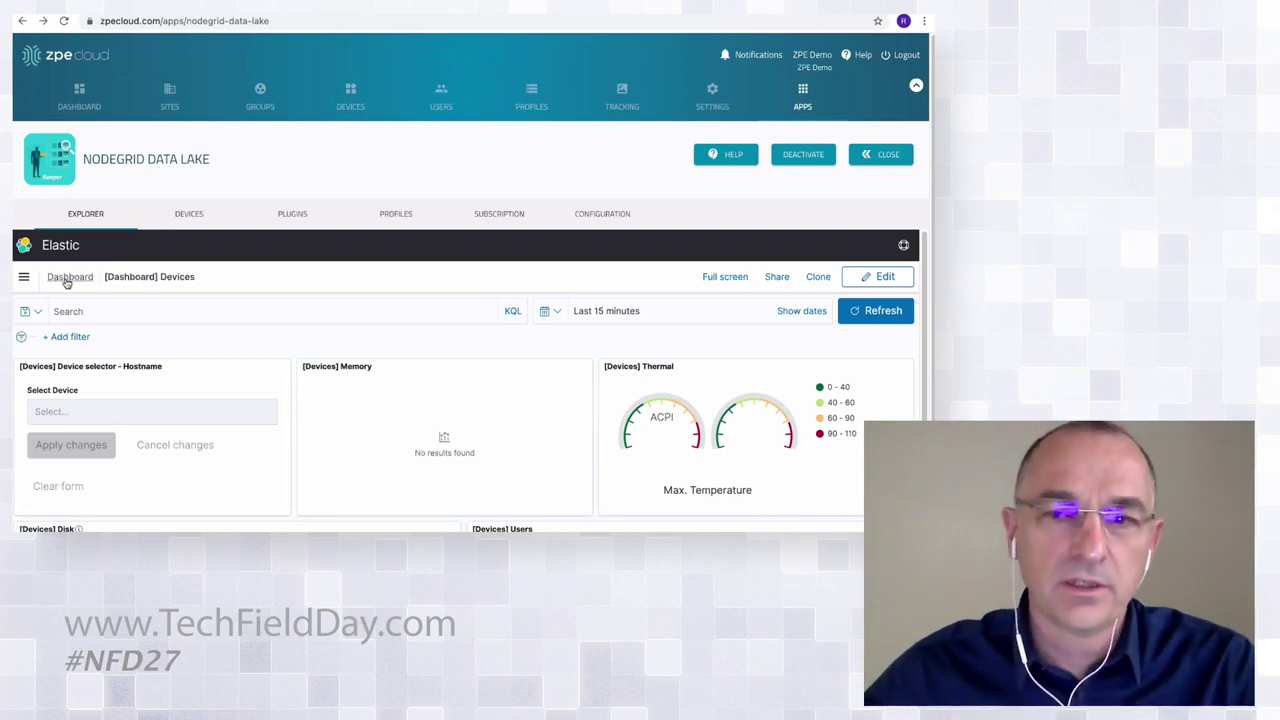
pyautogui.click(289, 216)
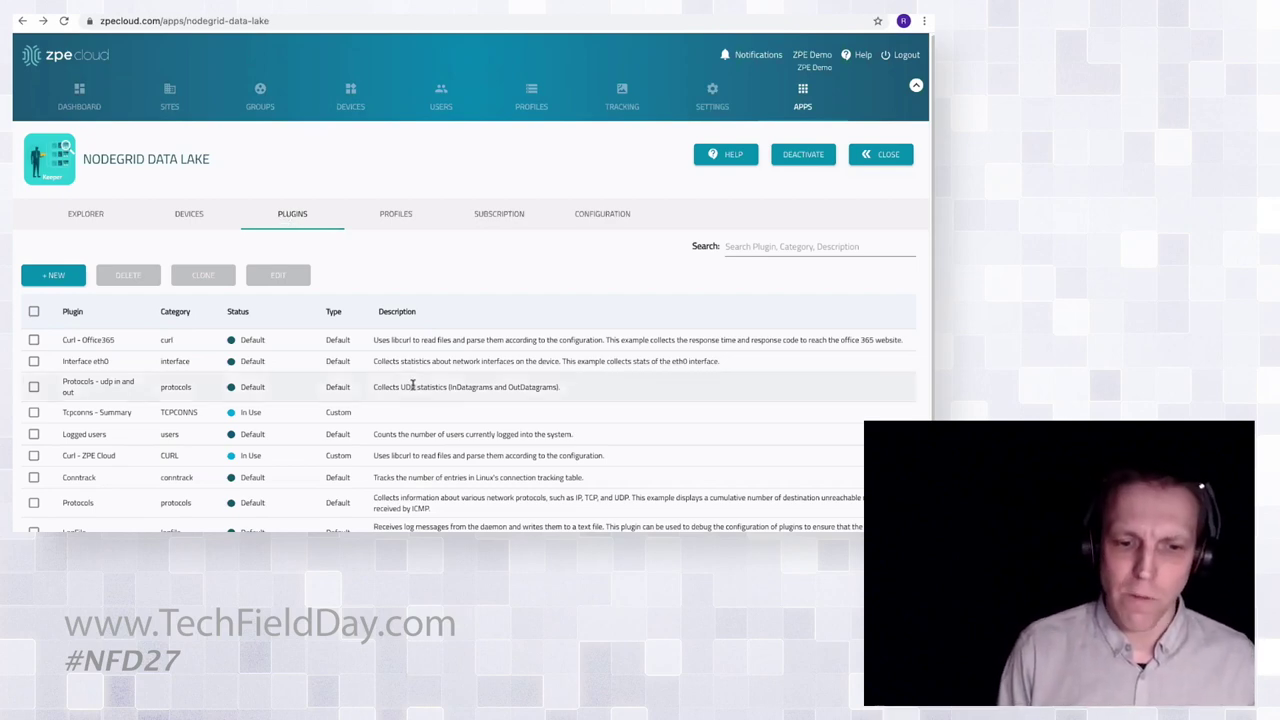
# Mark Curl - Office365 and page forward to plugins 11–20 of 28
pyautogui.scroll(-2, 412, 386)
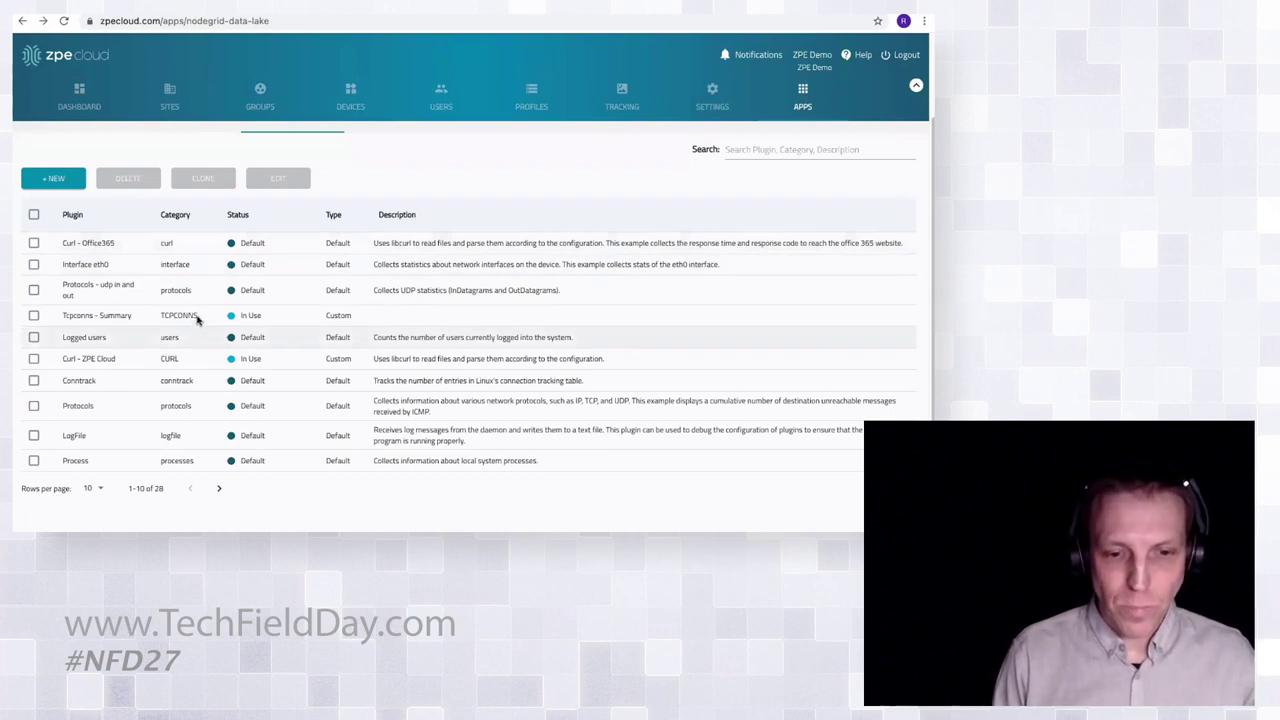
pyautogui.moveTo(116, 243); pyautogui.dragTo(62, 243)
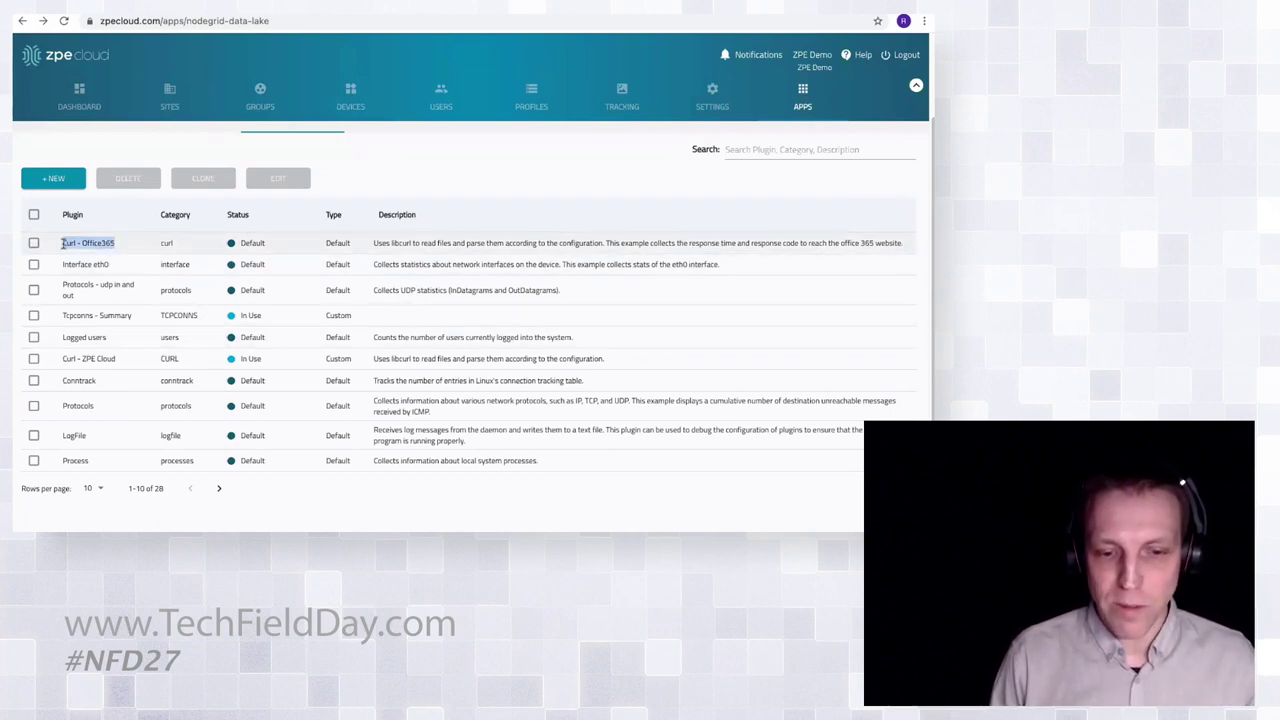
pyautogui.click(219, 488)
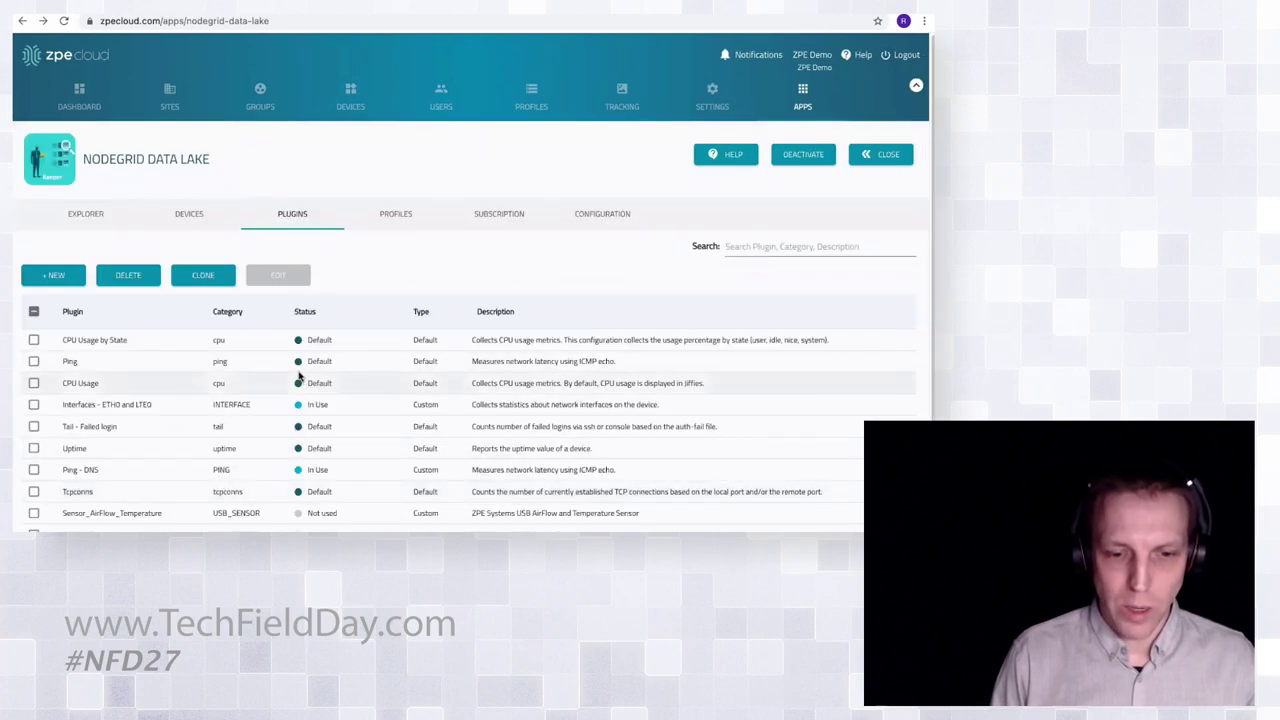
pyautogui.scroll(-2, 299, 376)
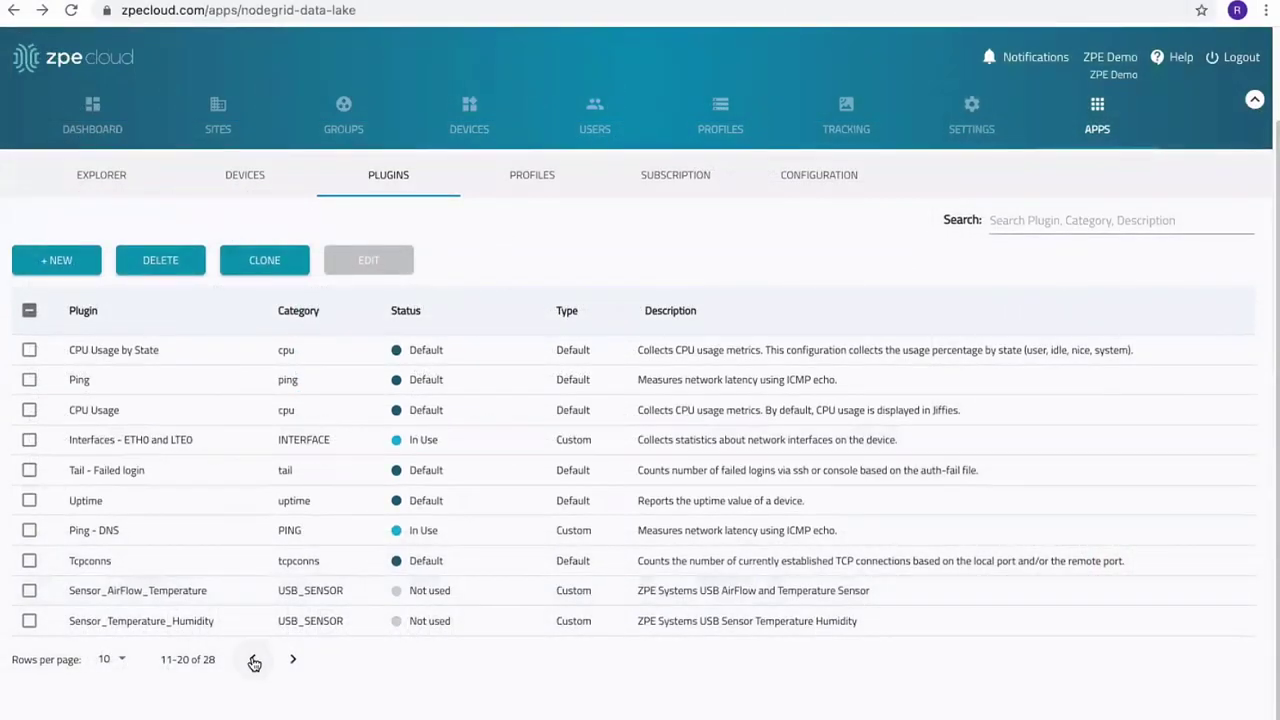
# Return to plugin page 1 and clone the checked Curl - Office365 plugin
pyautogui.click(194, 488)
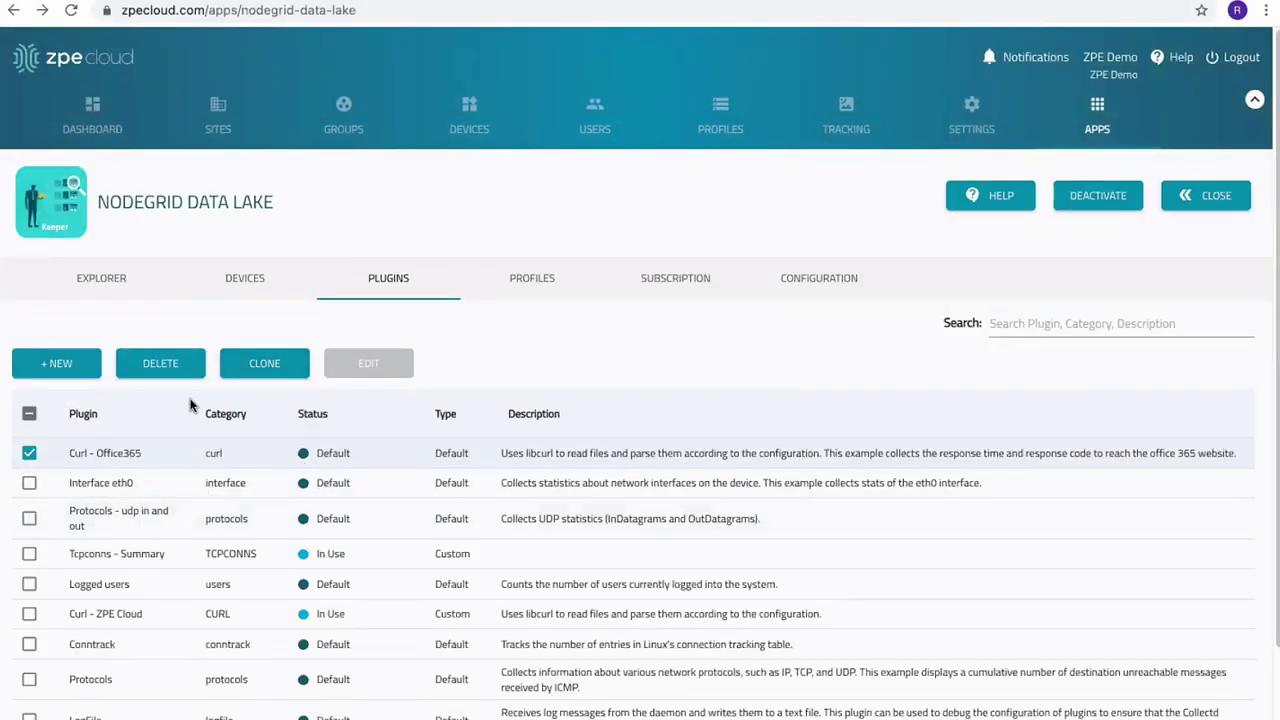
pyautogui.click(291, 363)
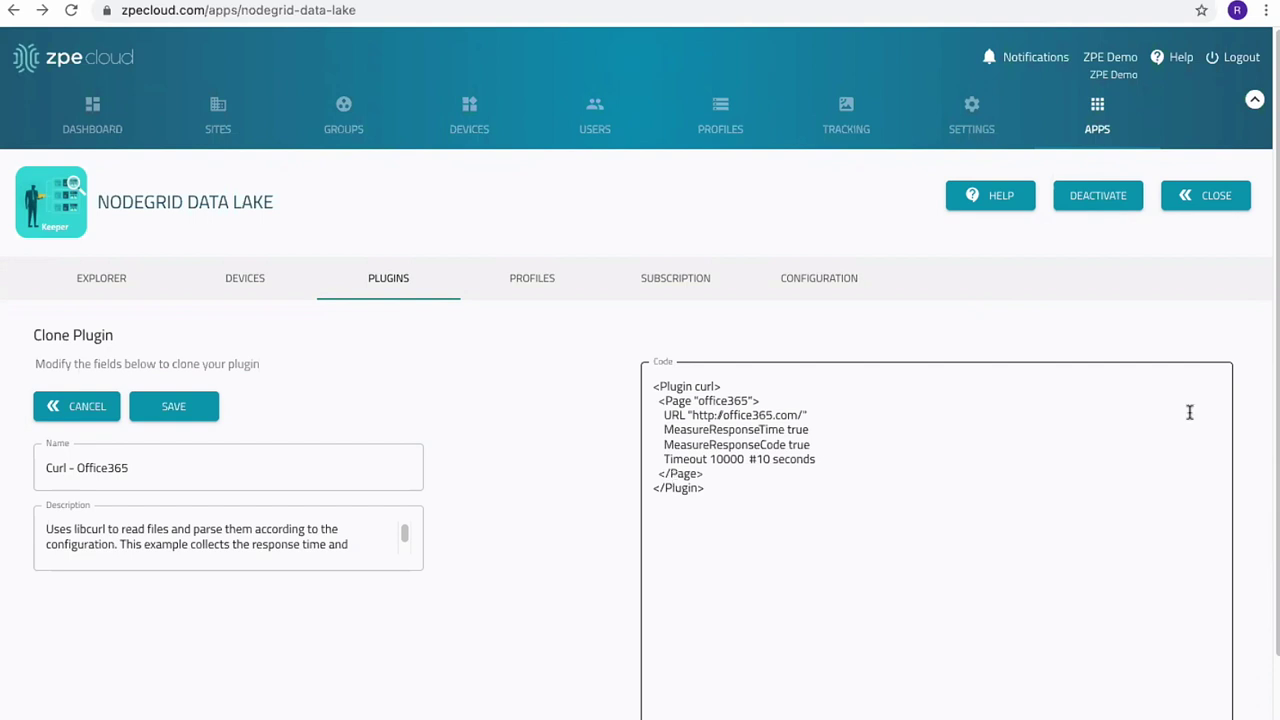
# Select the Office365 URL in the cloned plugin's code, then view Data Lake Profiles
pyautogui.moveTo(808, 415); pyautogui.dragTo(687, 415)
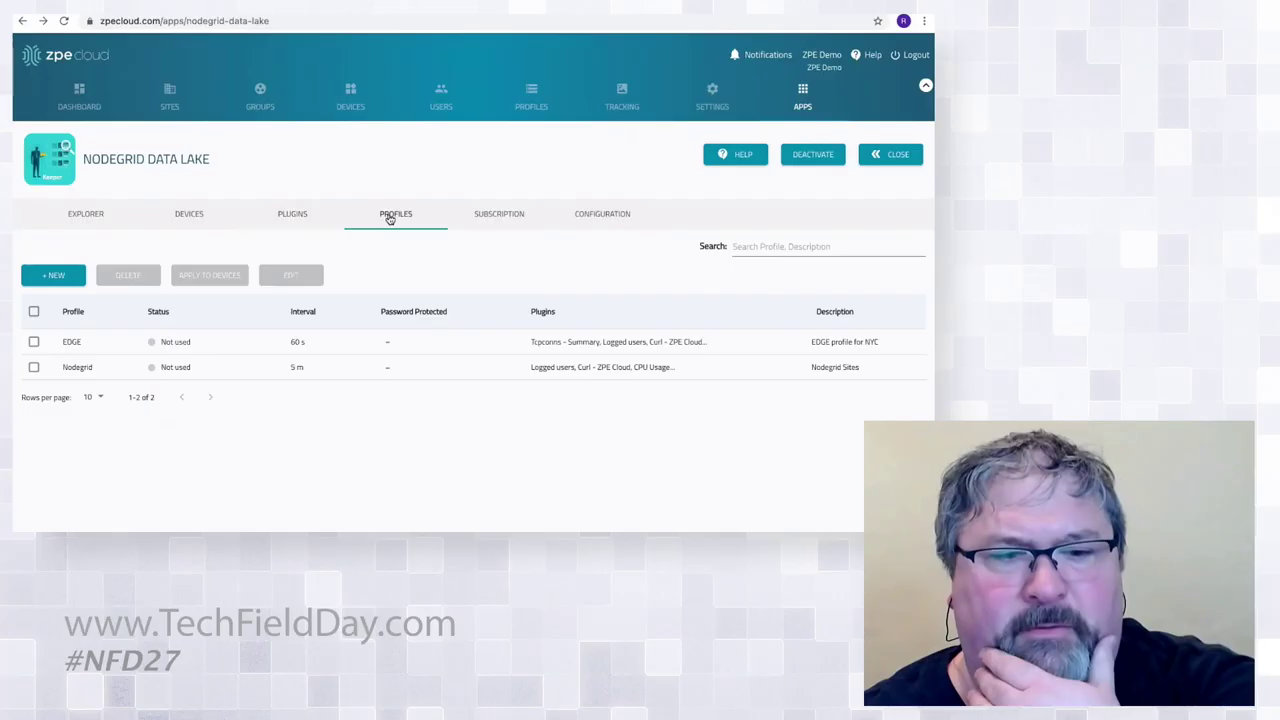
pyautogui.click(532, 282)
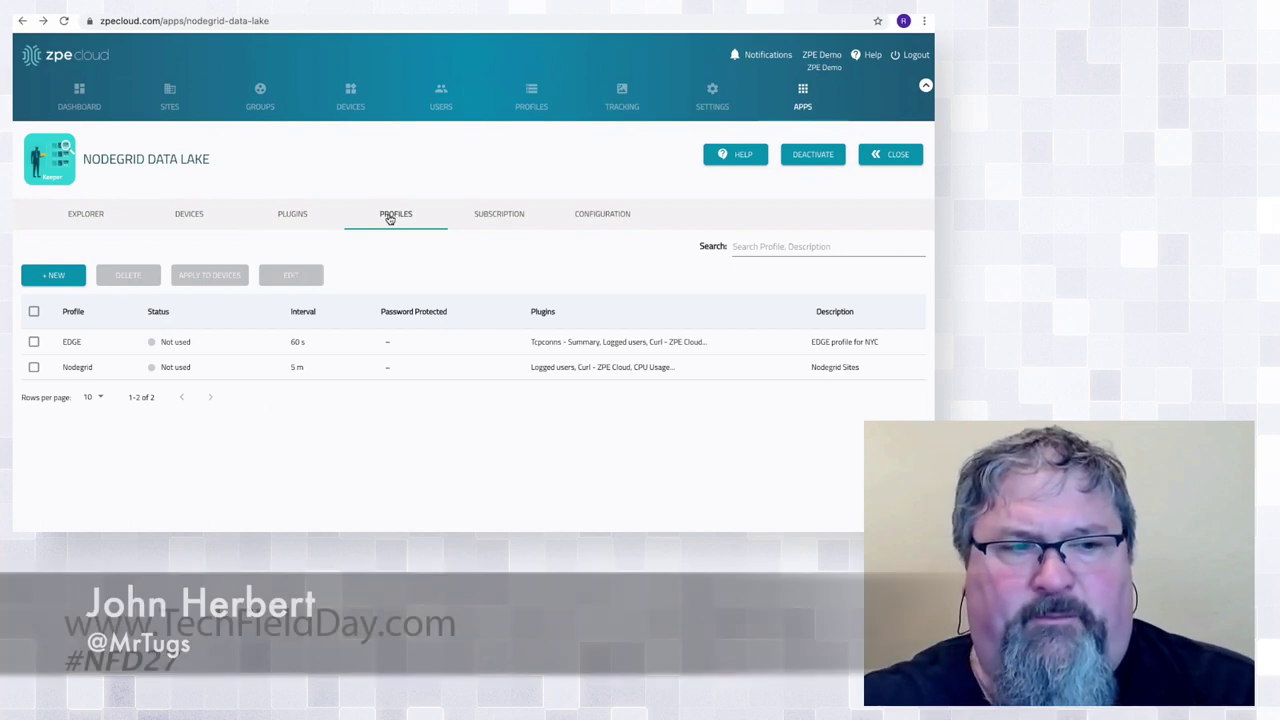
# Select the EDGE profile's checkbox in the Profiles table, then switch to the presentation
pyautogui.click(34, 342)
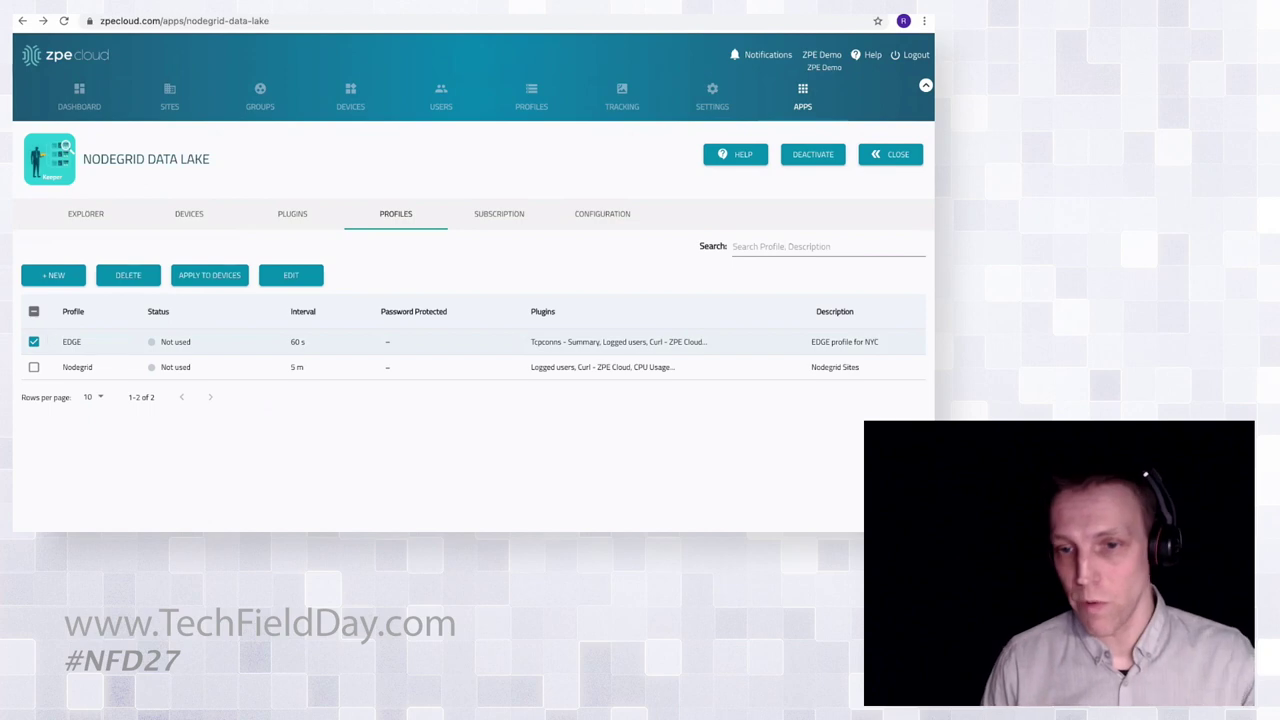
pyautogui.hotkey('alt', 'Tab')
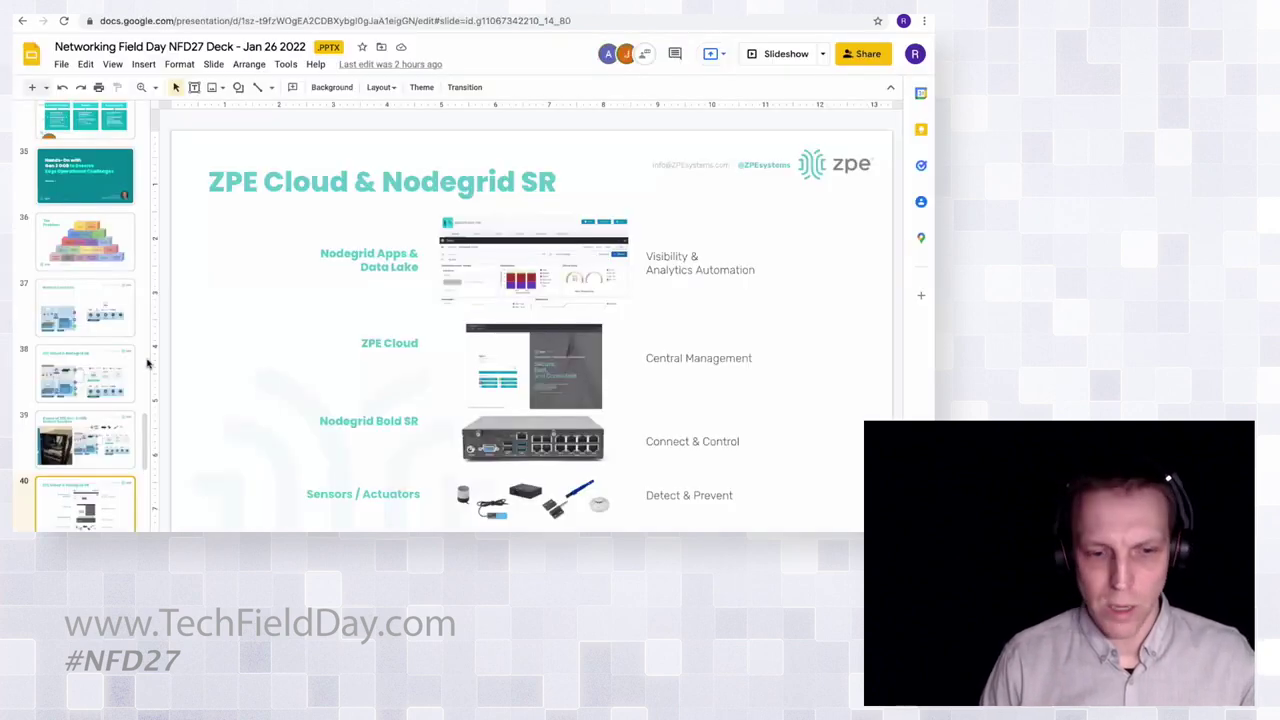
# Display slide 38's ZPE Cloud & Nodegrid SR network diagram, then go back to ZPE Cloud
pyautogui.click(100, 383)
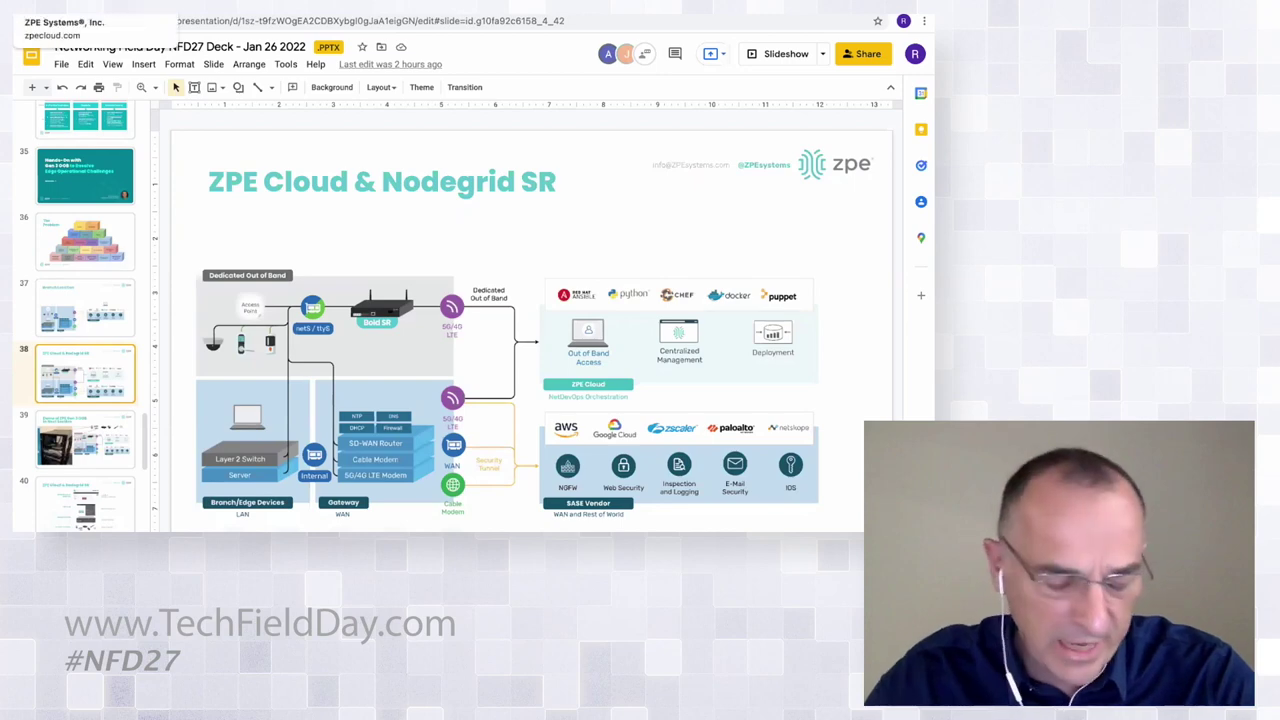
pyautogui.click(110, 2)
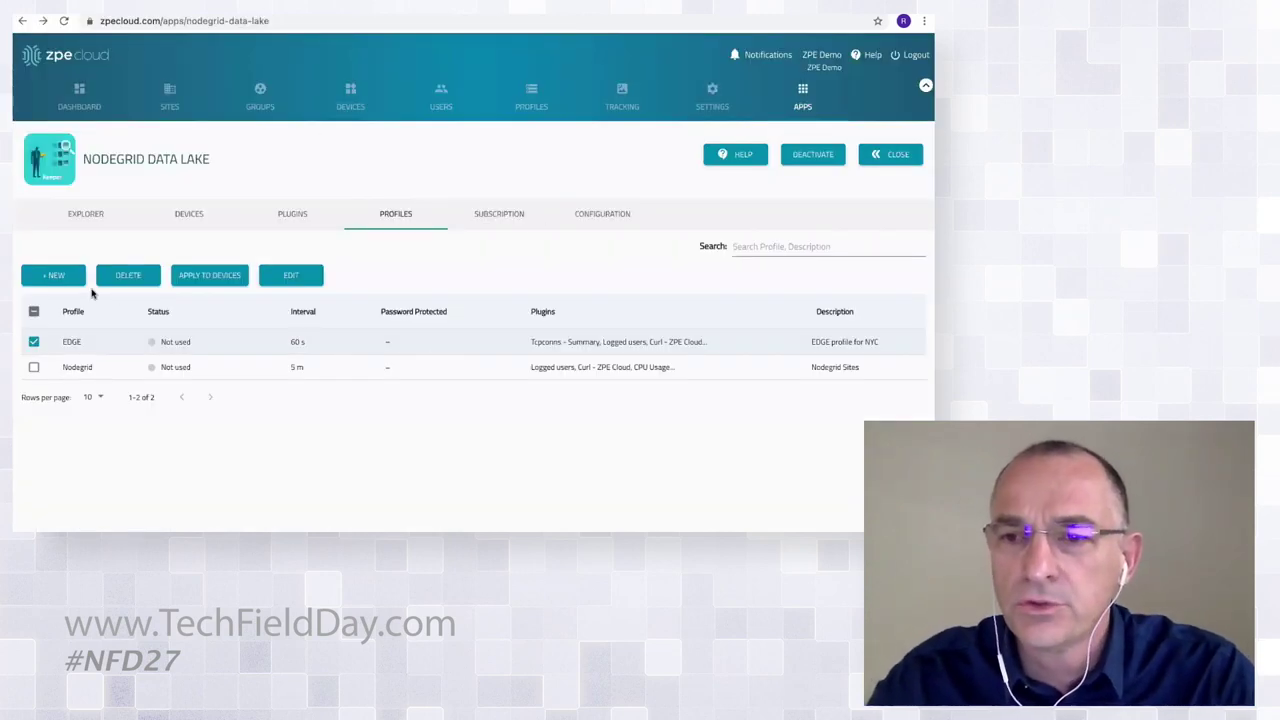
pyautogui.click(312, 277)
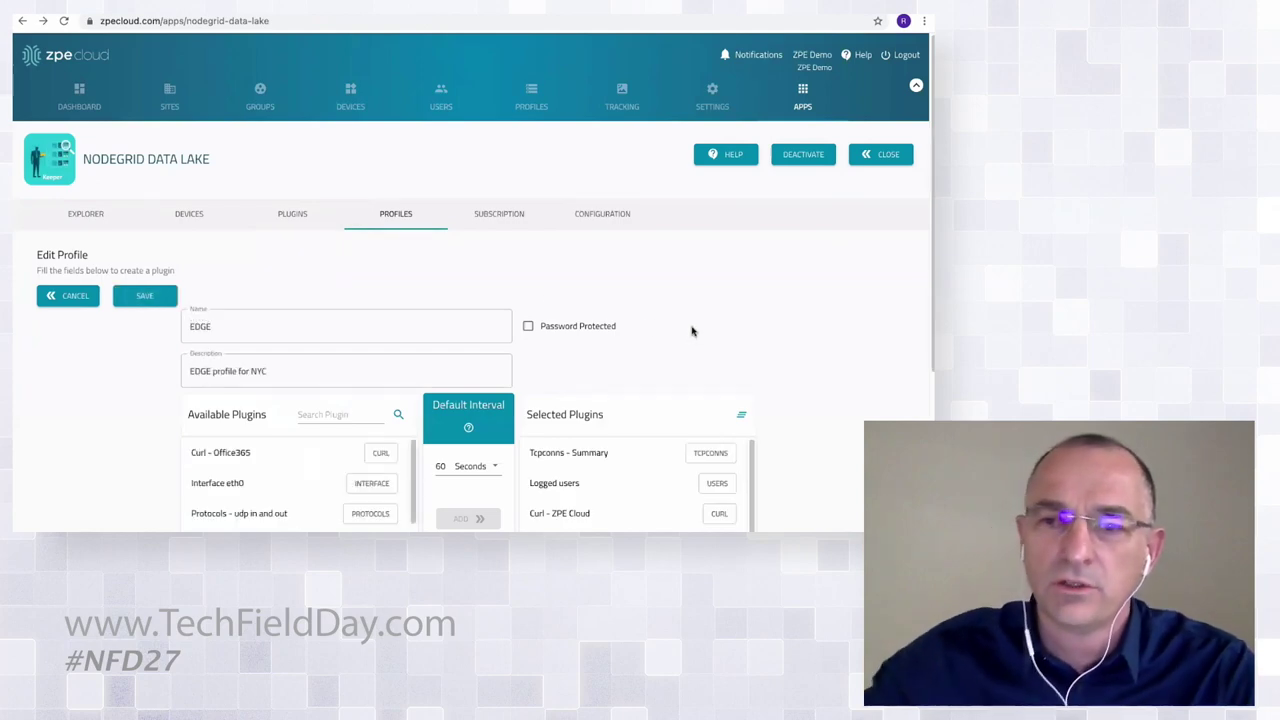
pyautogui.scroll(-2, 691, 330)
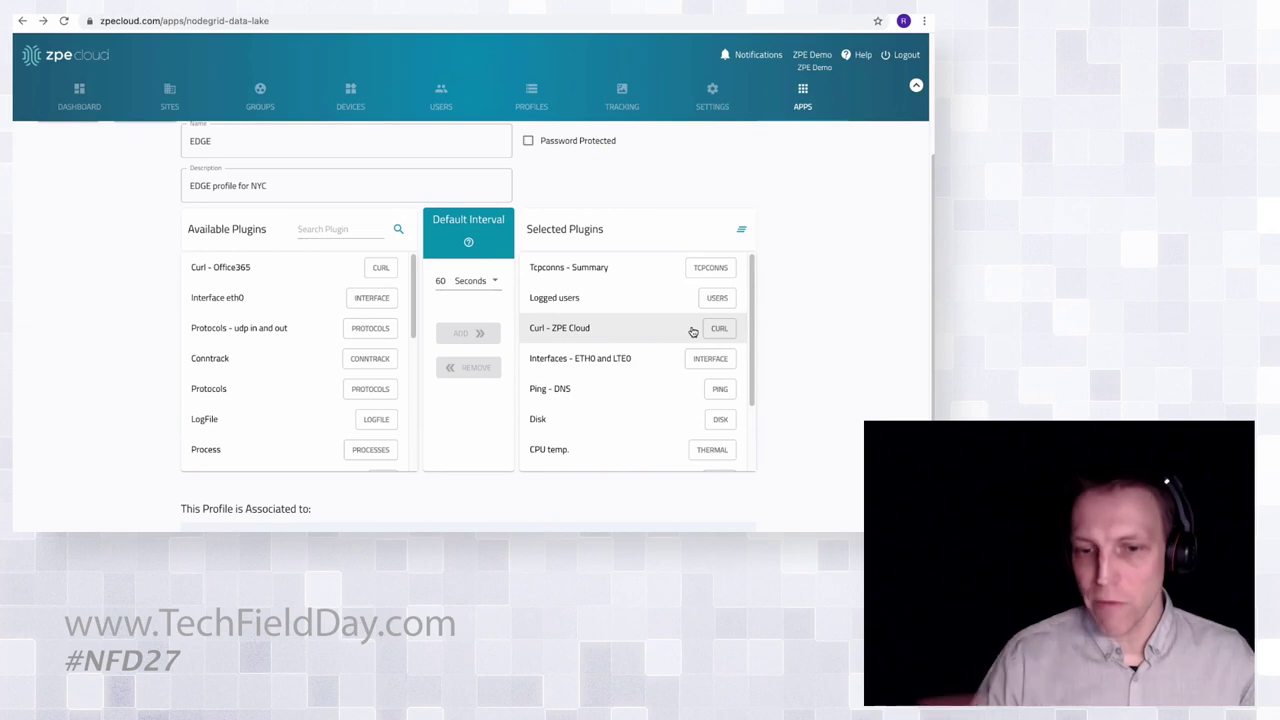
pyautogui.scroll(1, 815, 338)
pyautogui.scroll(4, 815, 338)
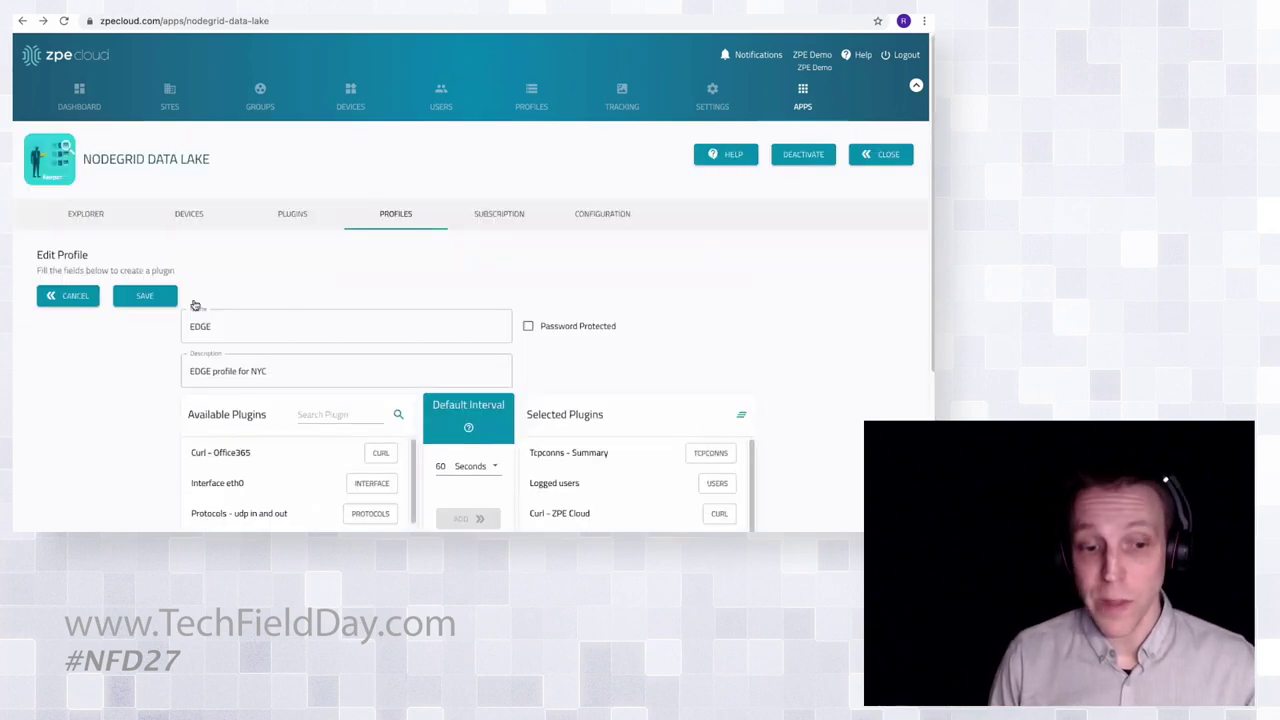
pyautogui.click(62, 298)
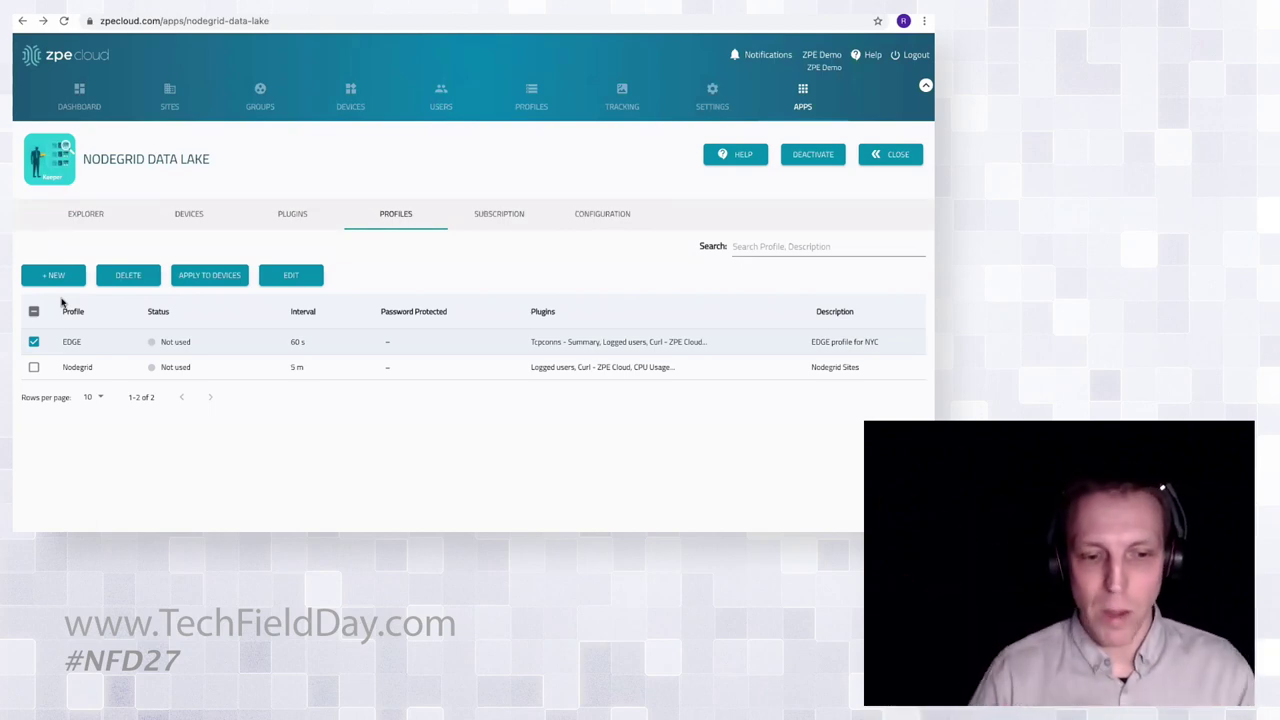
pyautogui.click(82, 214)
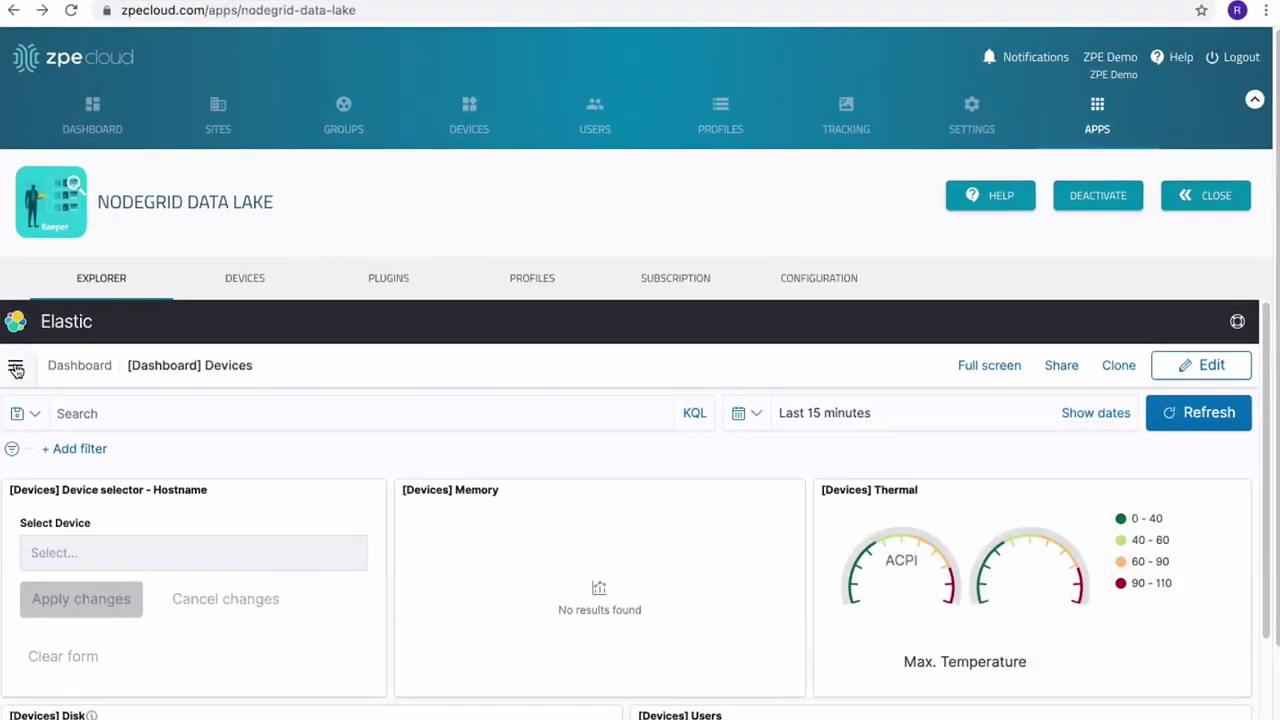
# Open Elastic Discover on the *_monitoring_* data from Elastic's navigation list
pyautogui.click(16, 370)
pyautogui.scroll(-1, 106, 672)
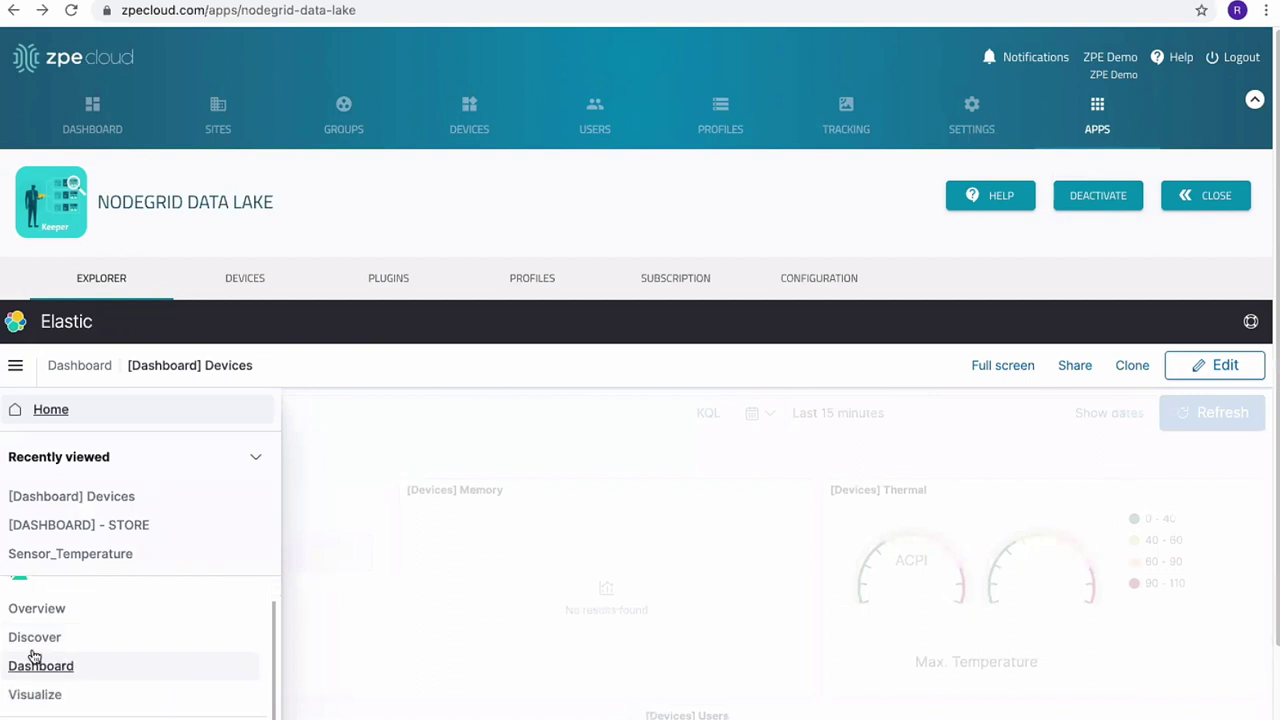
pyautogui.click(55, 637)
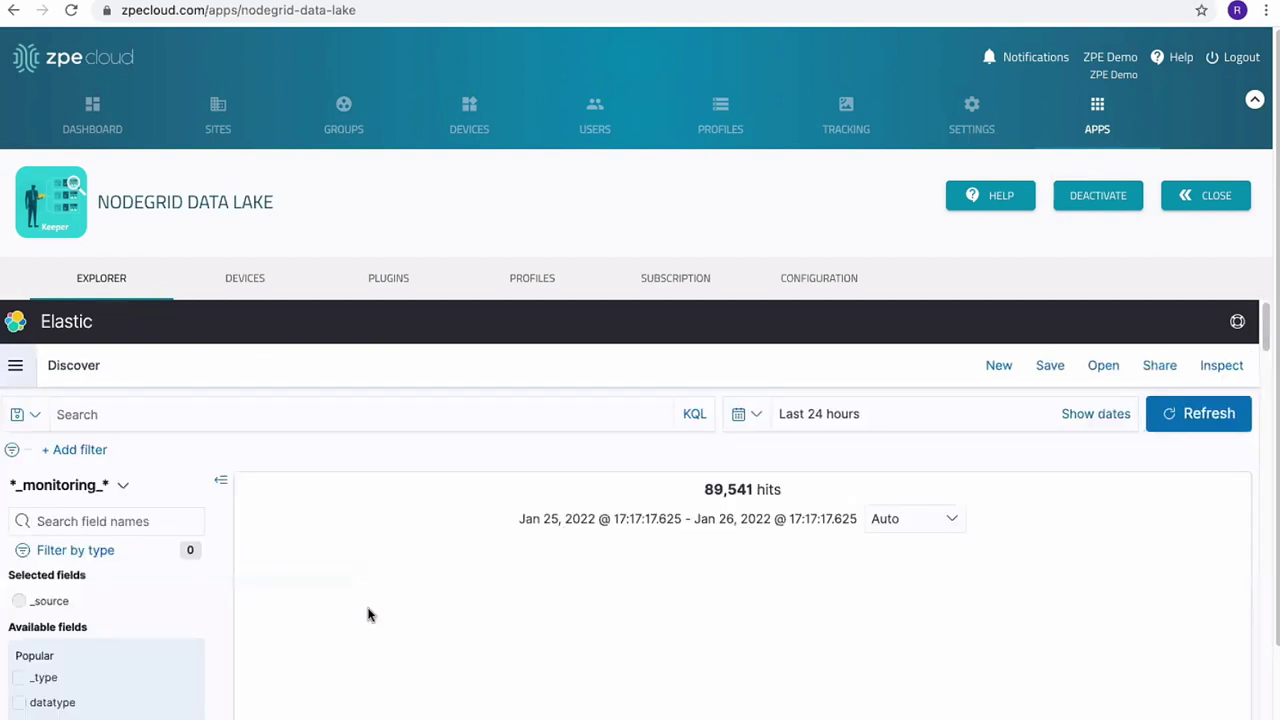
# Go from the [Dashboard] Devices dashboard to the [DASHBOARD] - STORE dashboard
pyautogui.scroll(-5, 323, 543)
pyautogui.scroll(5, 134, 471)
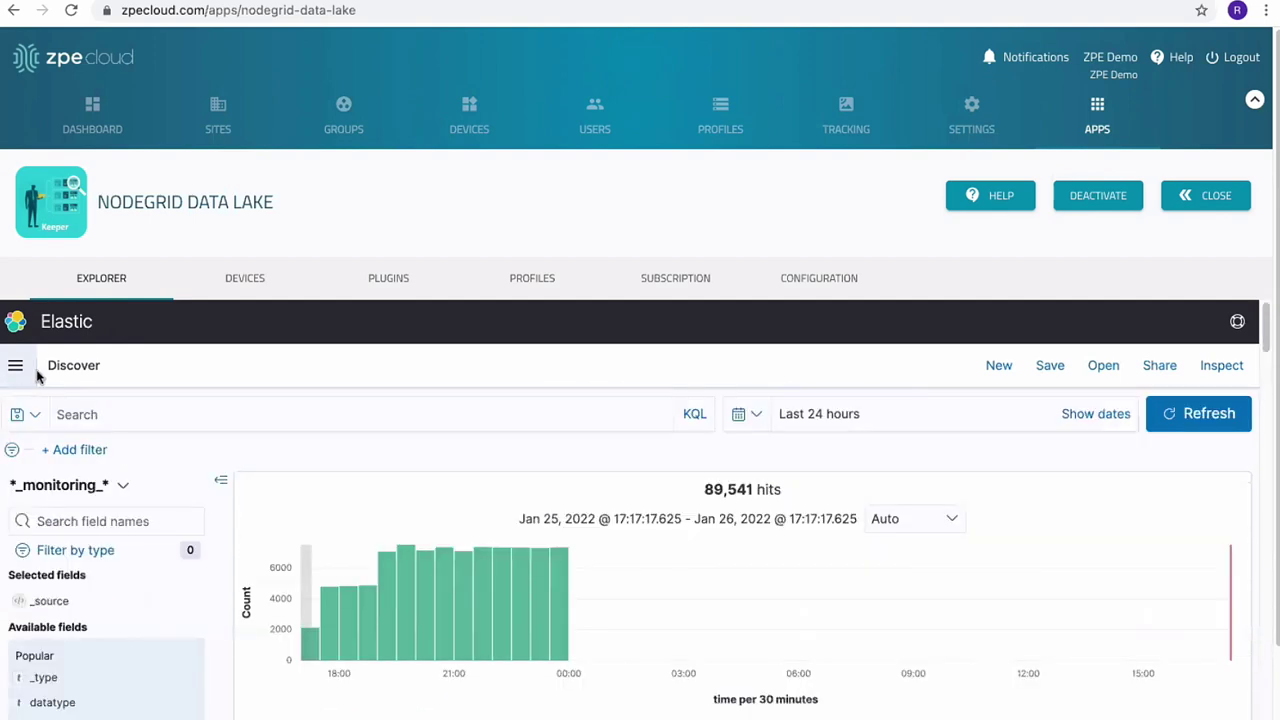
pyautogui.click(20, 368)
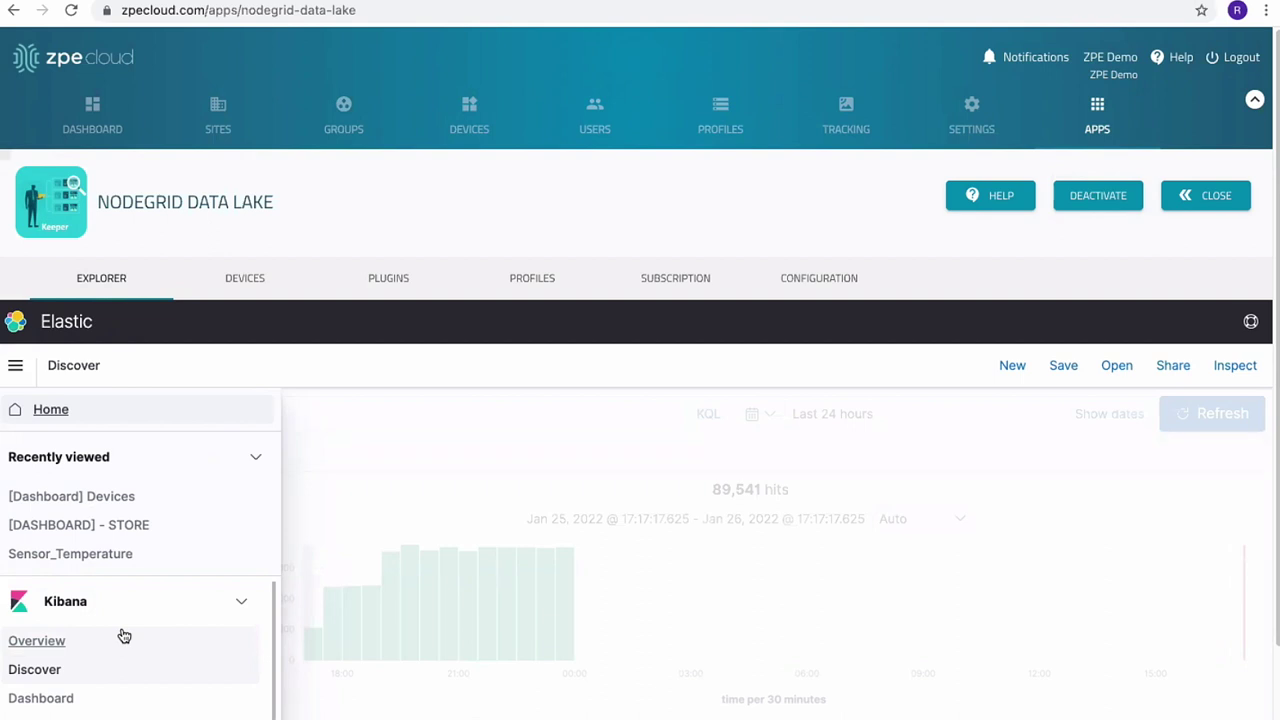
pyautogui.click(46, 700)
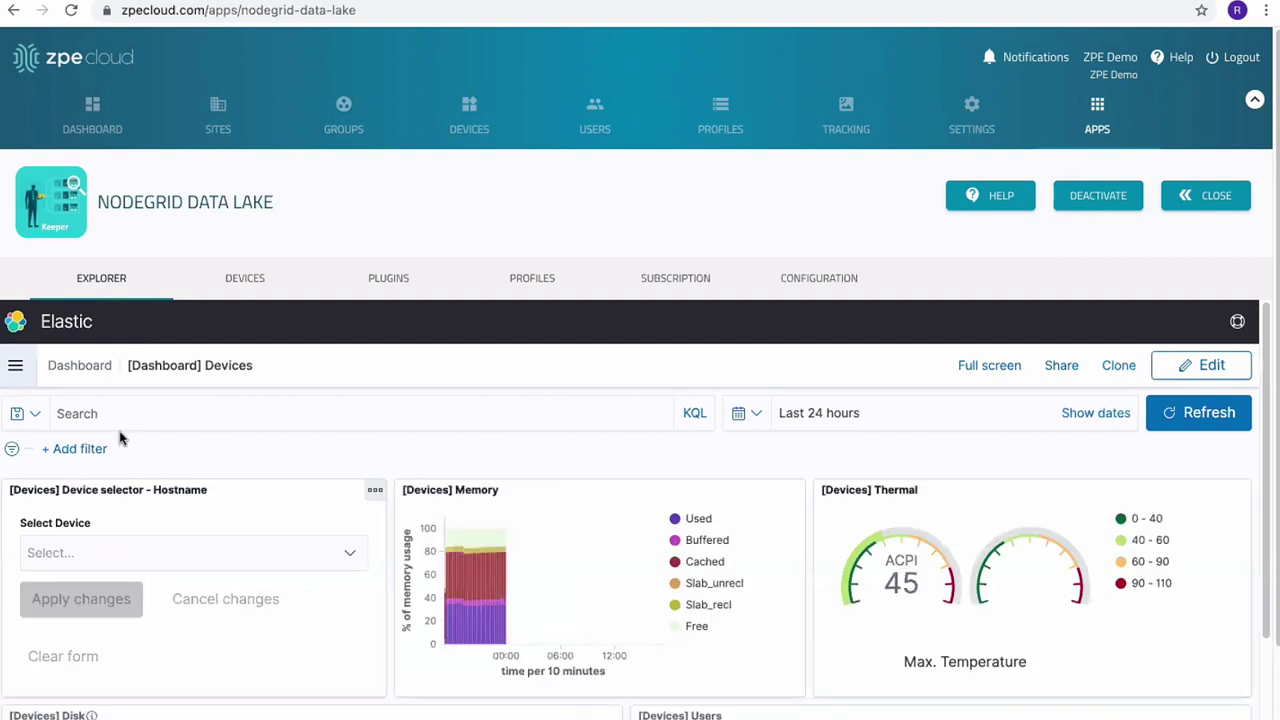
pyautogui.click(86, 366)
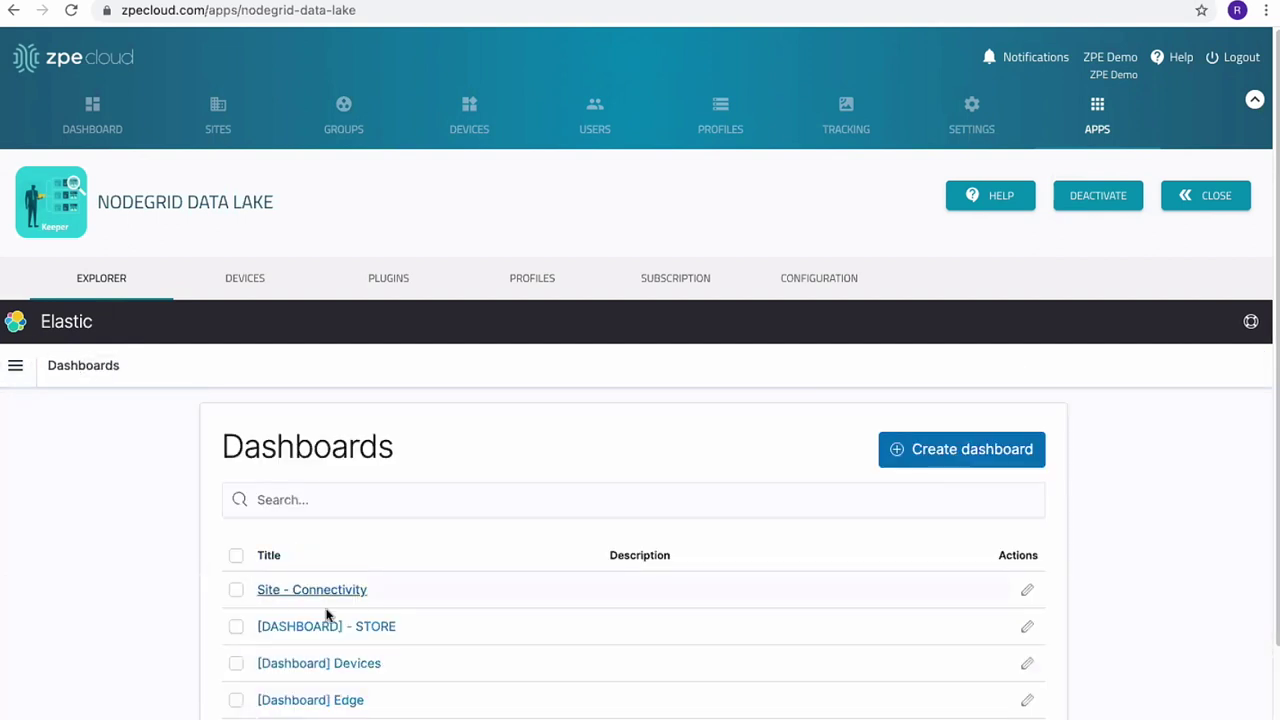
pyautogui.click(328, 626)
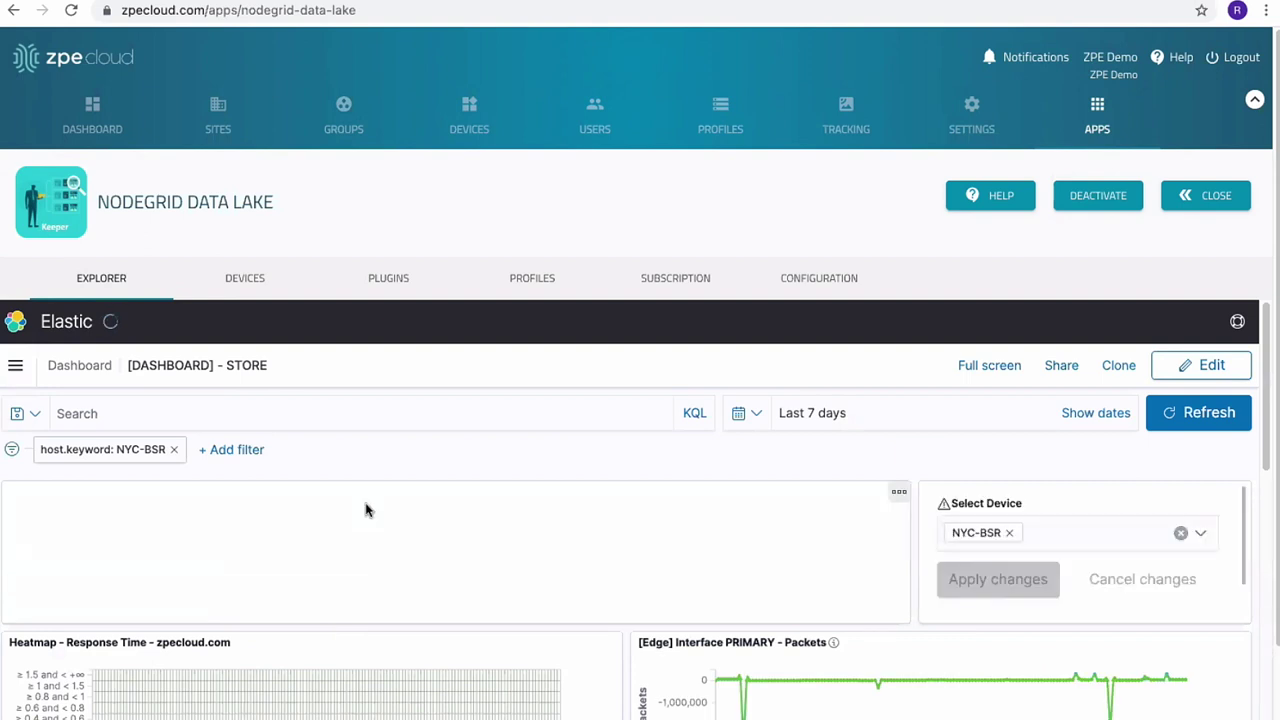
# Scroll through the STORE connectivity and system charts to Environment, then collapse the header
pyautogui.scroll(-4, 366, 510)
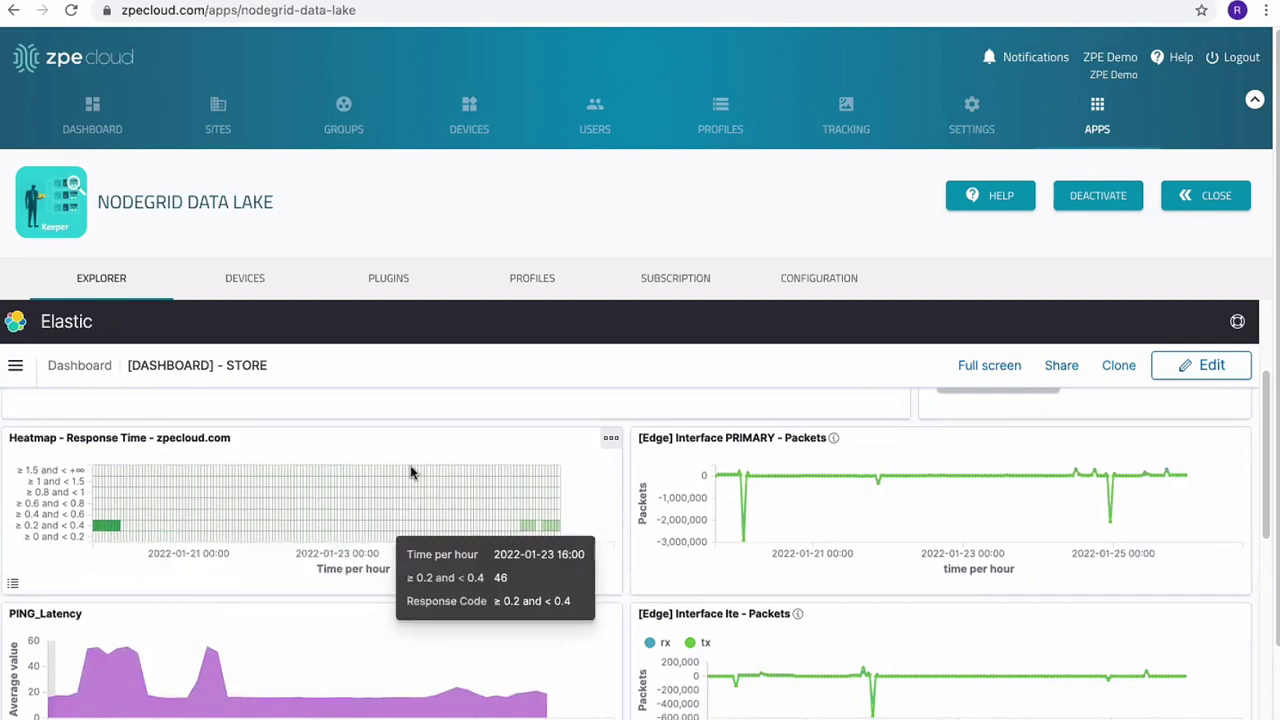
pyautogui.scroll(2, 331, 457)
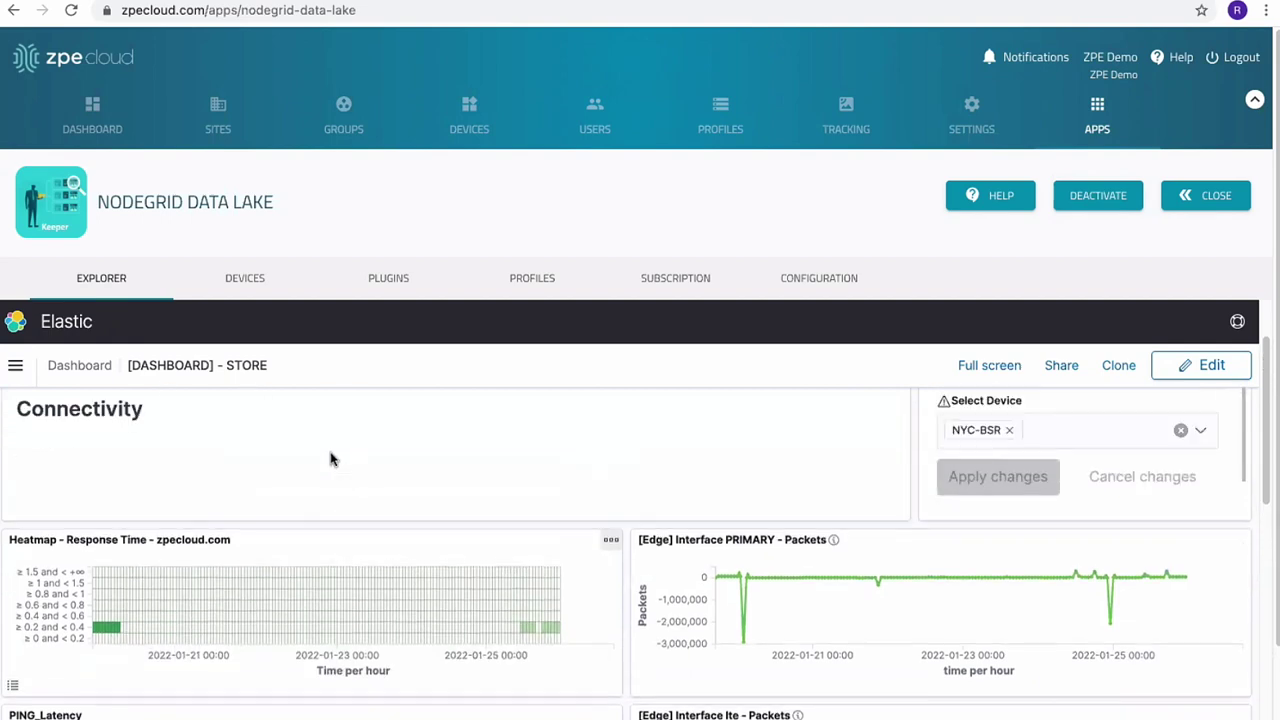
pyautogui.scroll(-3, 331, 457)
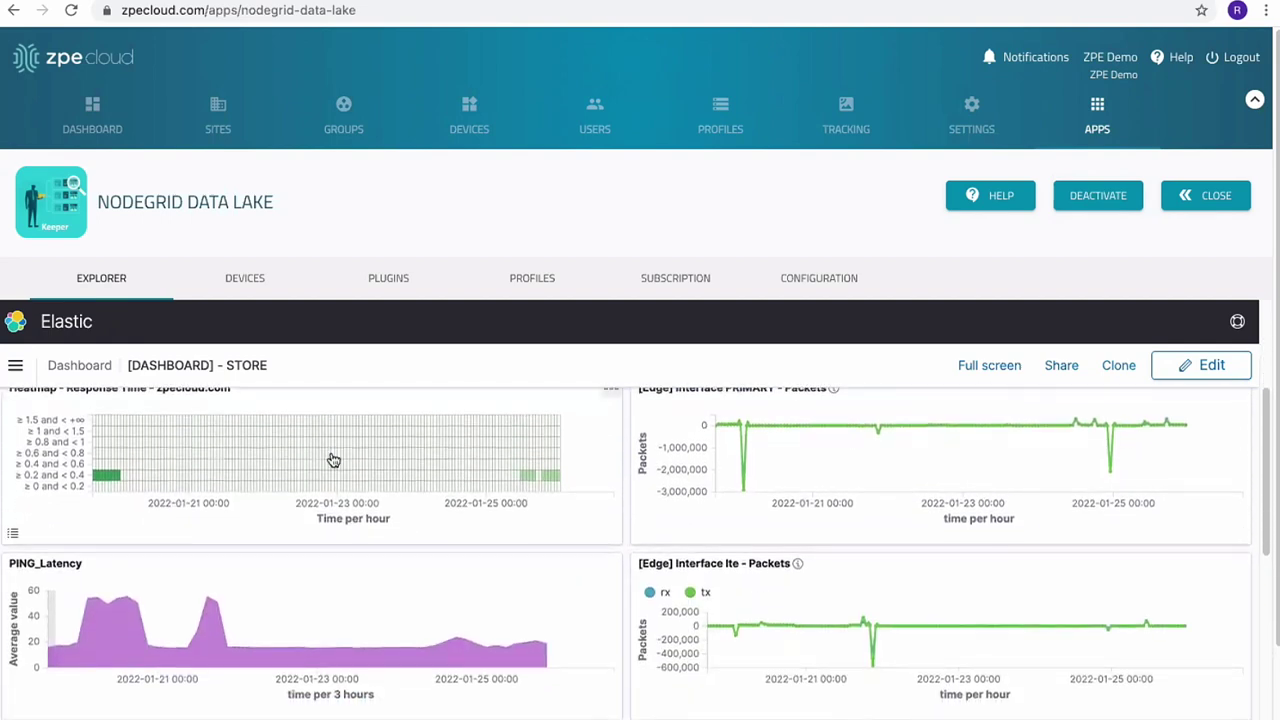
pyautogui.scroll(1, 333, 460)
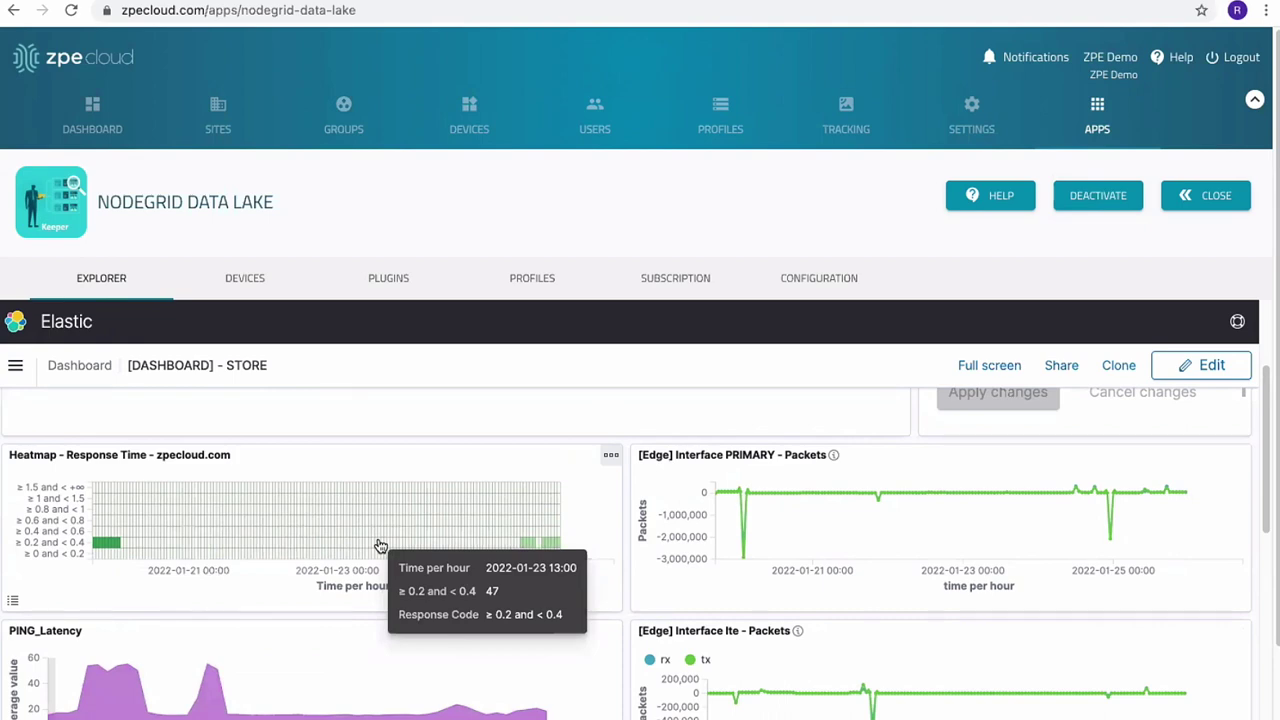
pyautogui.scroll(-1, 380, 545)
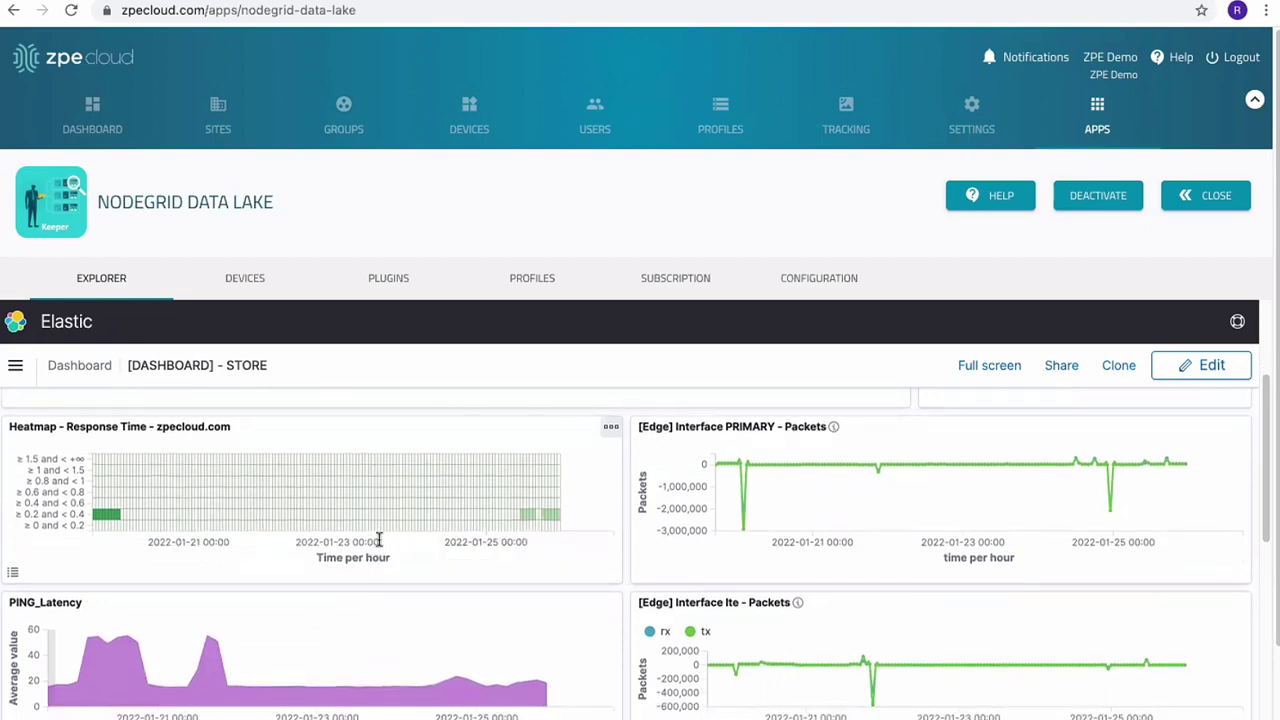
pyautogui.scroll(-2, 876, 452)
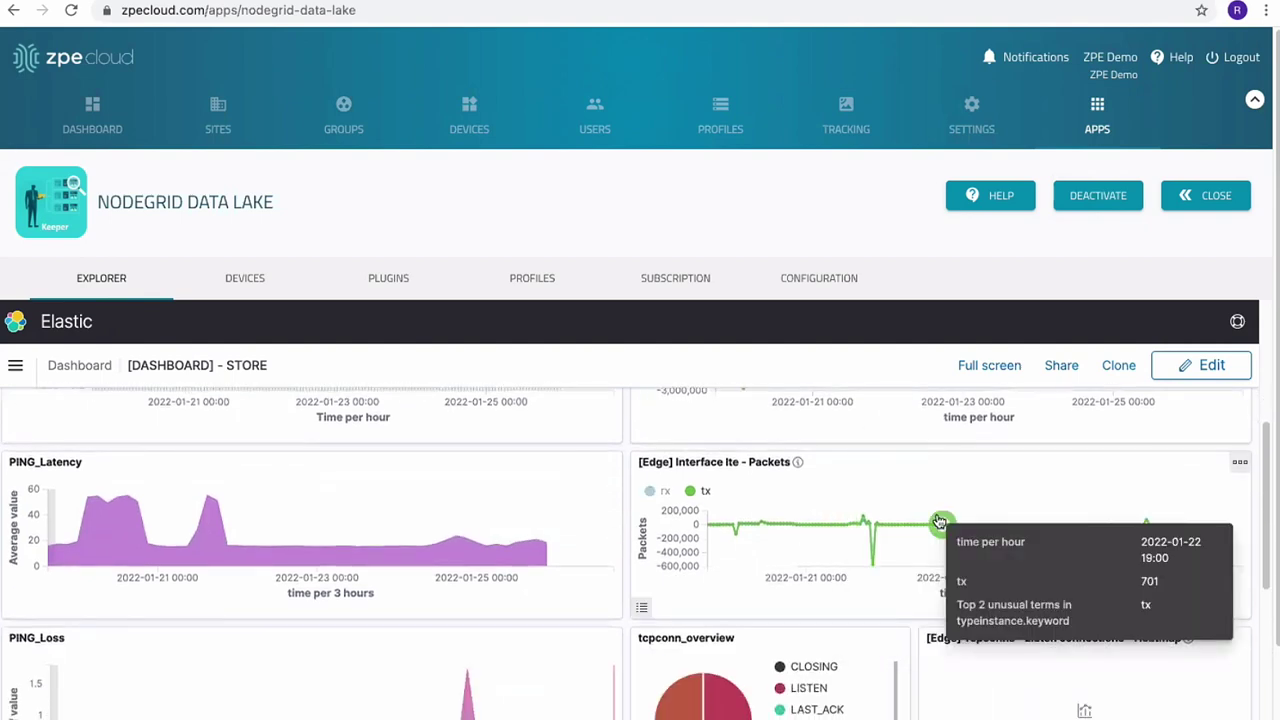
pyautogui.scroll(-3, 535, 550)
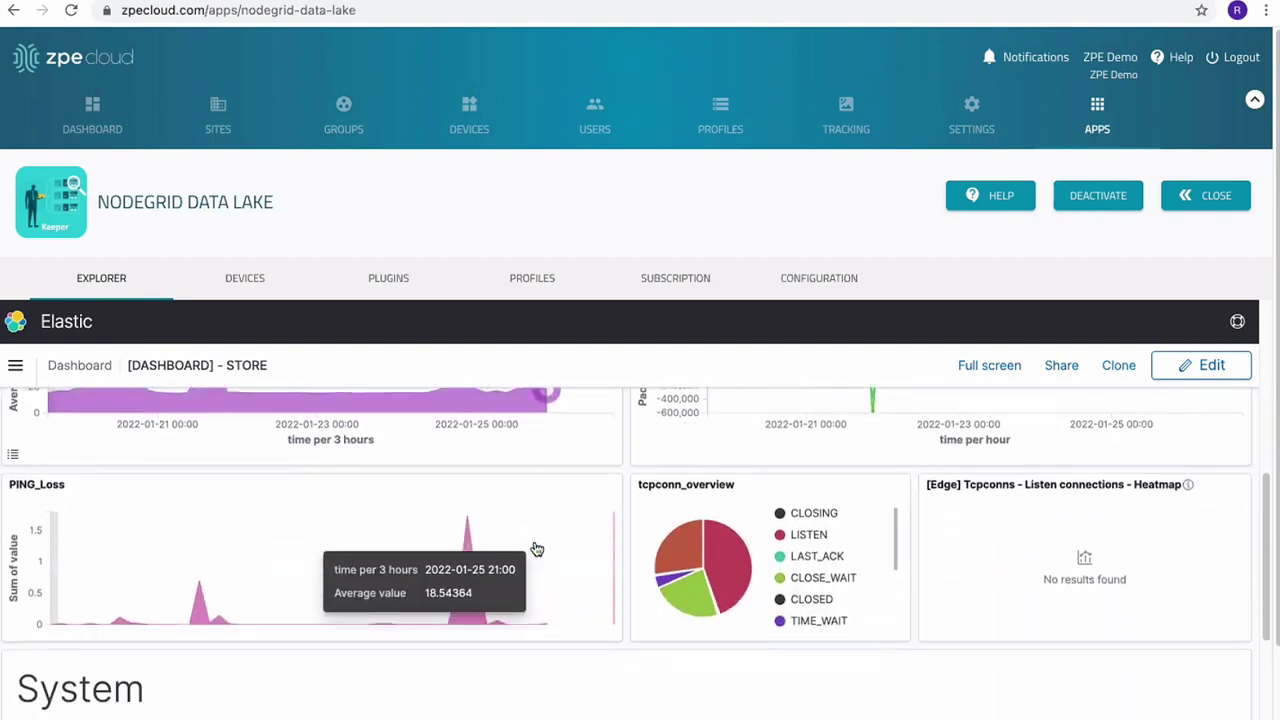
pyautogui.scroll(-5, 535, 550)
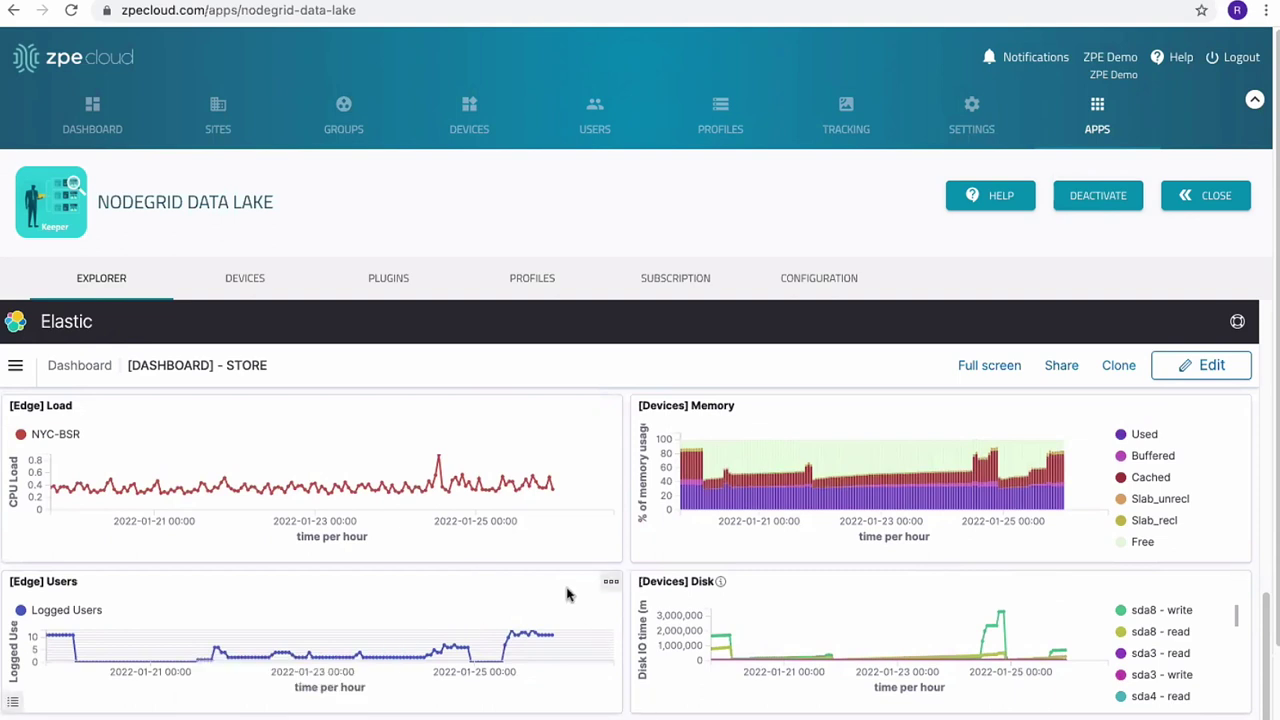
pyautogui.scroll(-2, 566, 595)
pyautogui.scroll(-2, 566, 591)
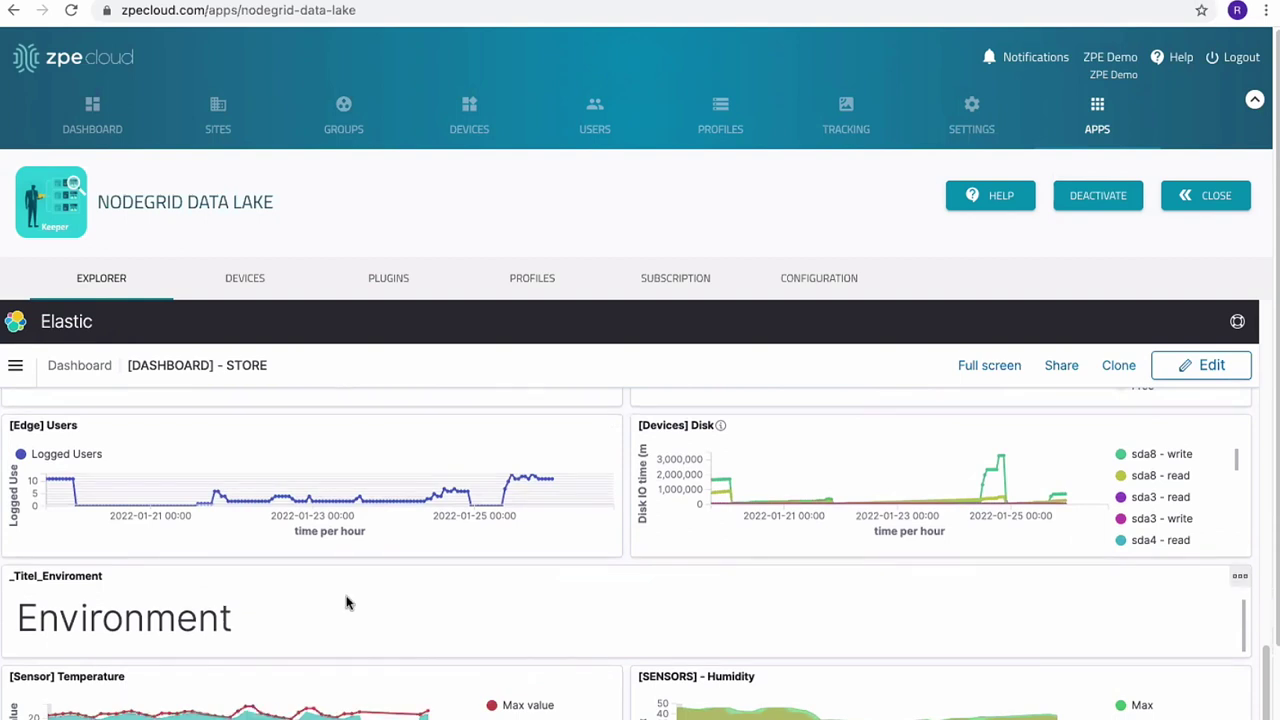
pyautogui.click(1254, 102)
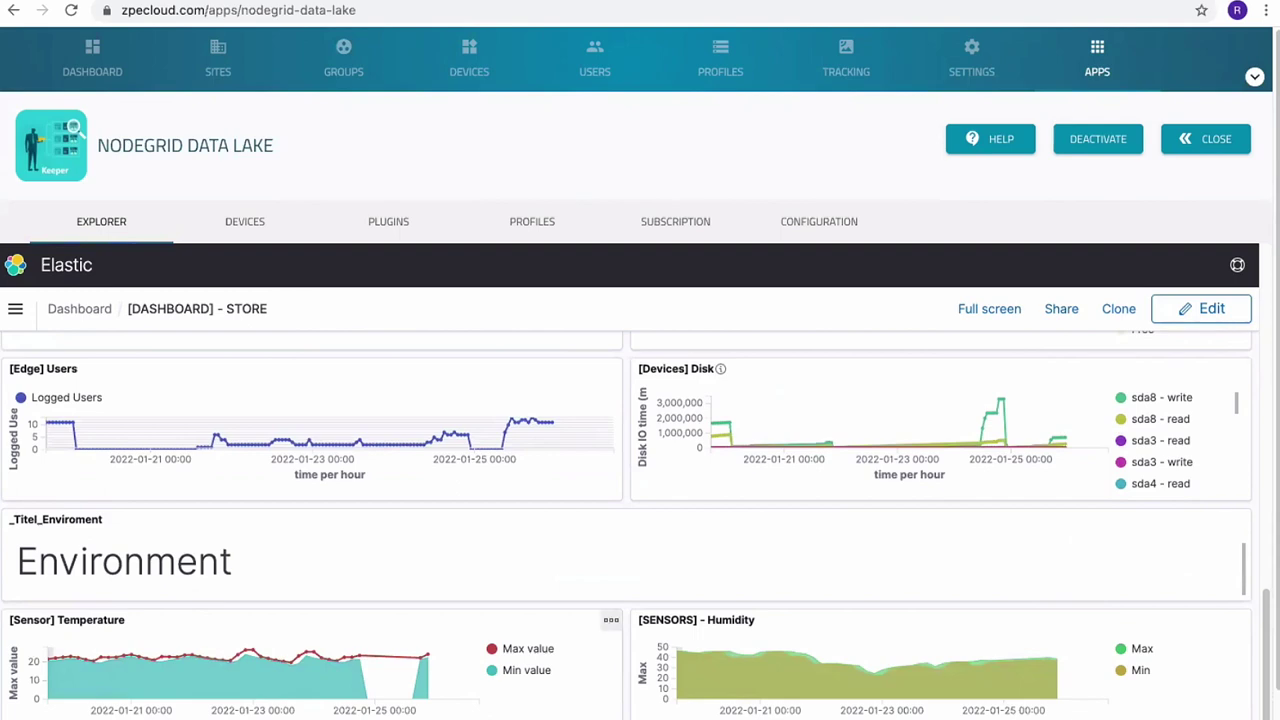
# Put the STORE dashboard in full screen to view the sda8, sda3 and sda4 disk I/O charts
pyautogui.click(987, 312)
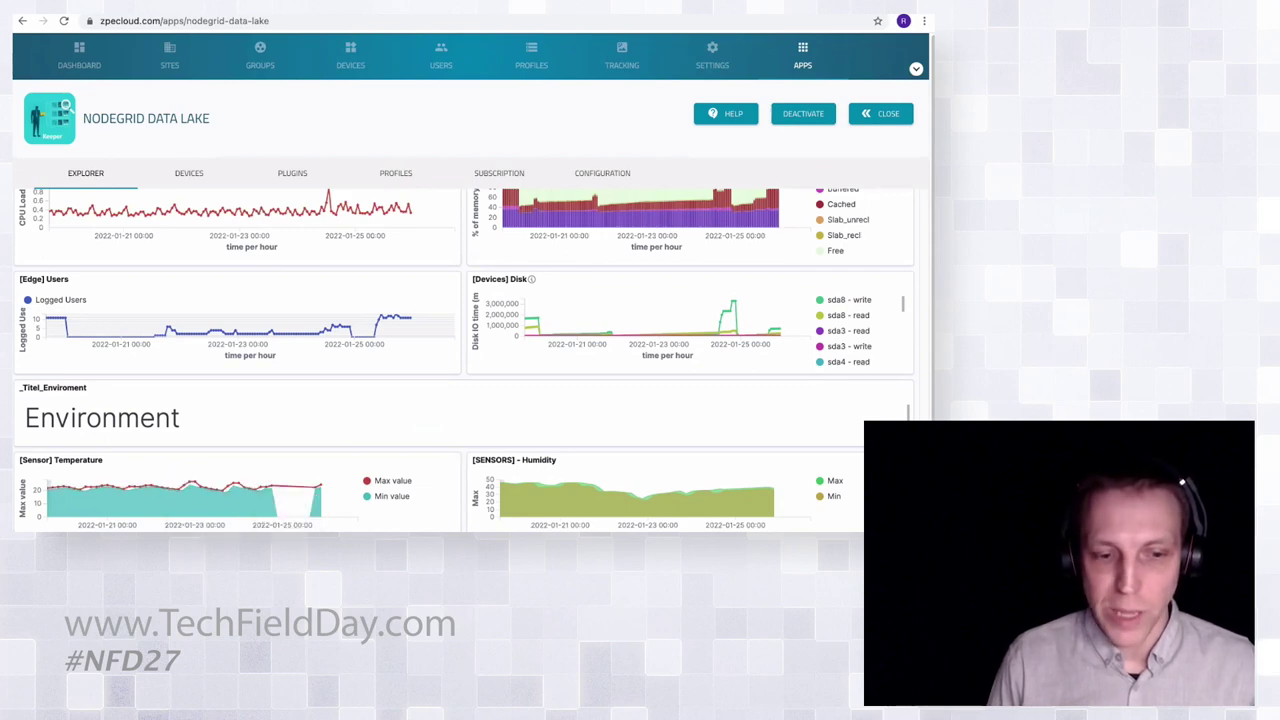
pyautogui.scroll(1, 84, 284)
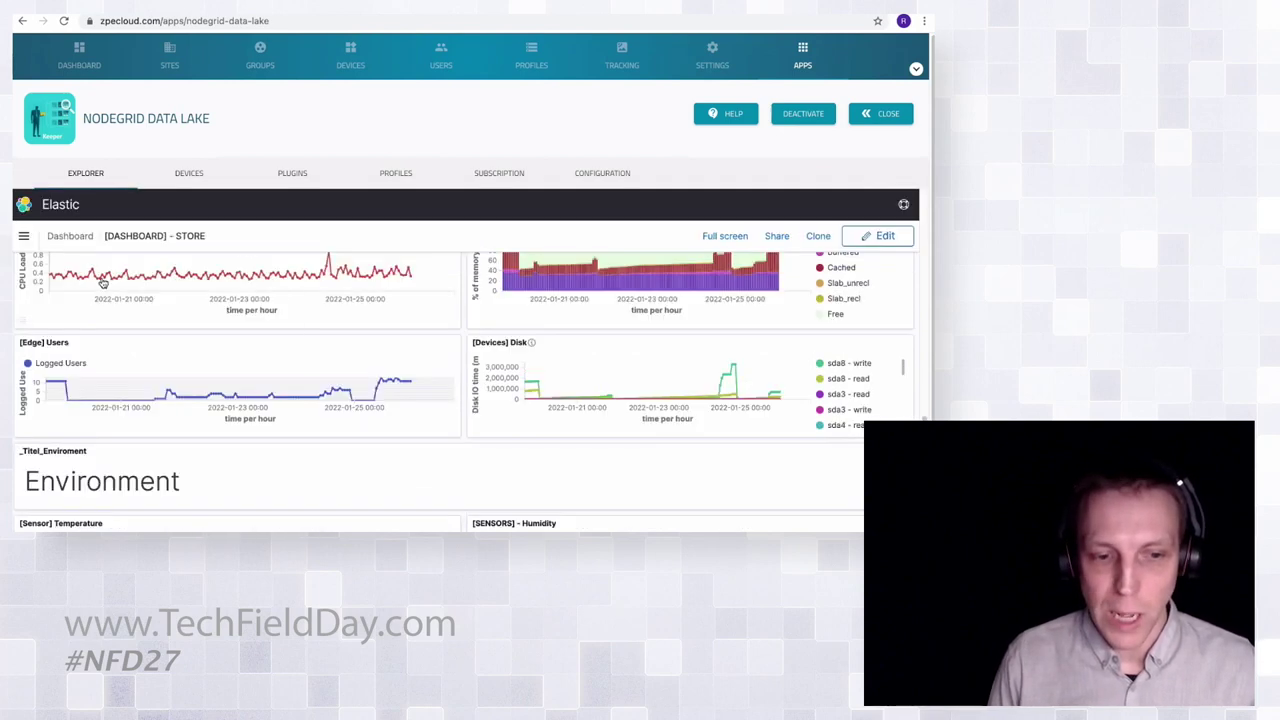
# Glance at the Kibana navigation panel, then return to ZPE Cloud's sites and devices map
pyautogui.click(24, 237)
pyautogui.scroll(-2, 60, 490)
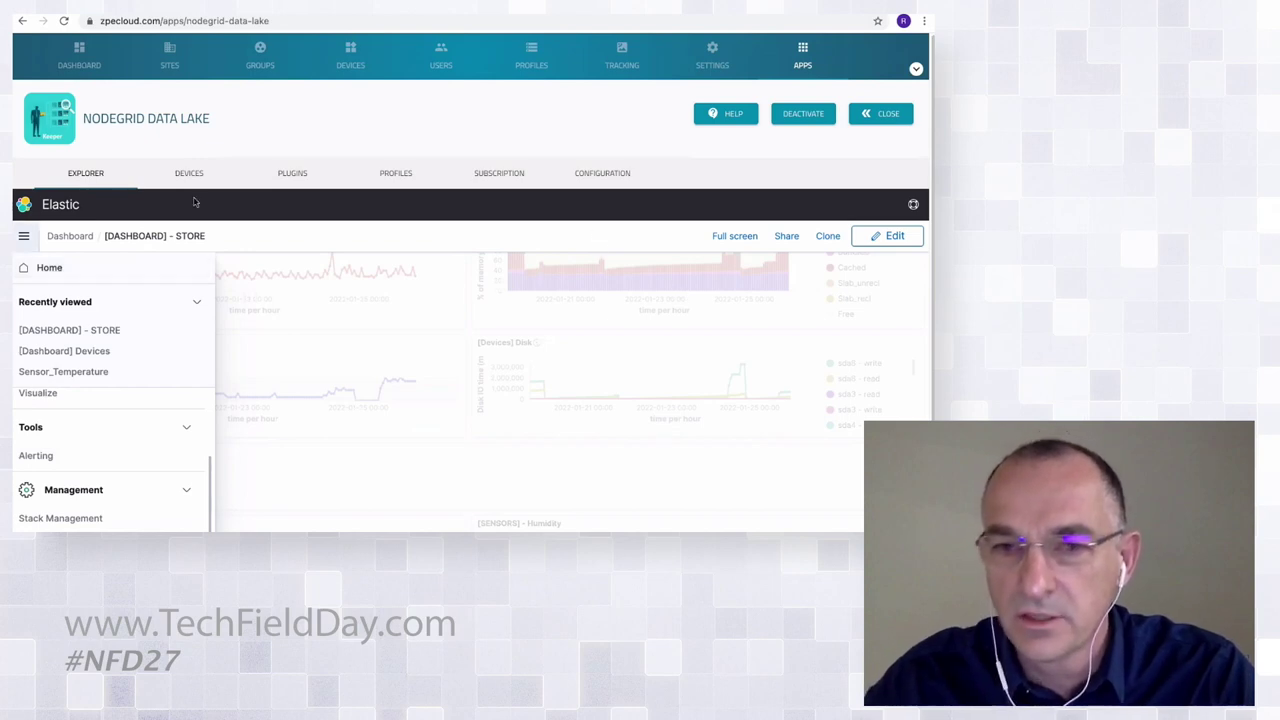
pyautogui.click(84, 58)
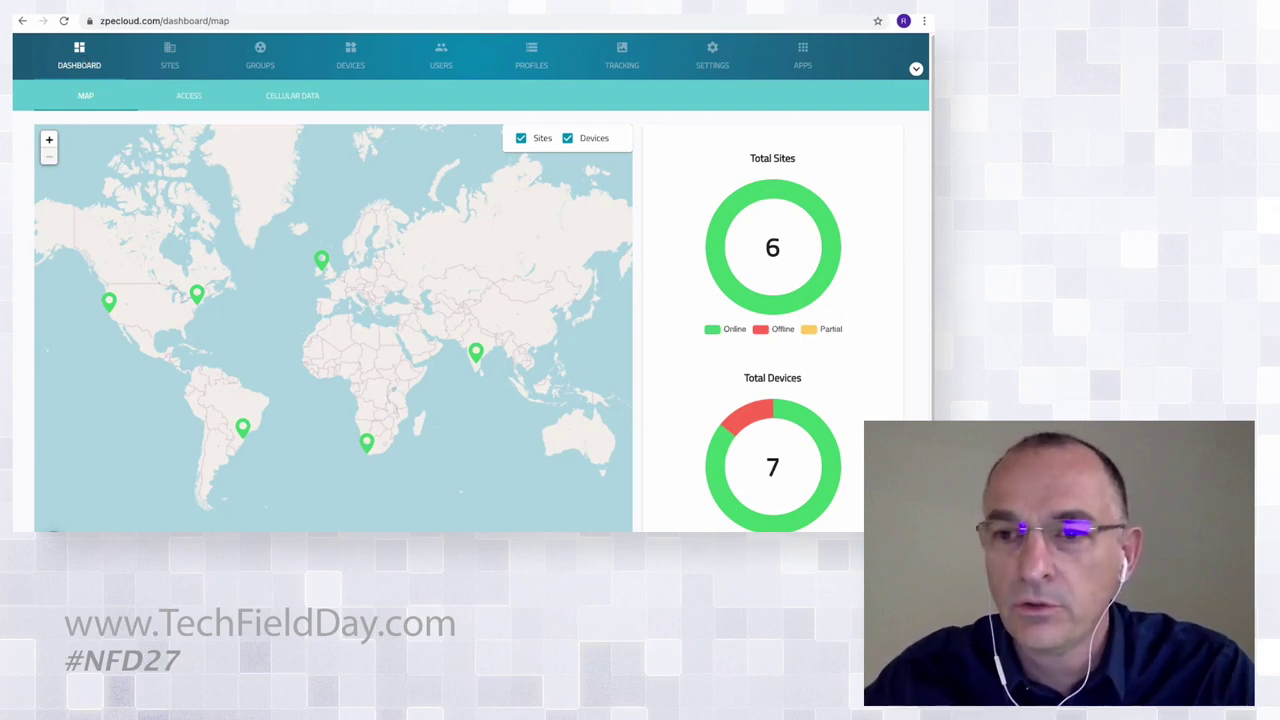
# Switch to the Google Slides deck and select slide 41, the Demo No. 2 title
pyautogui.hotkey('alt', 'Tab')
pyautogui.scroll(-5, 85, 250)
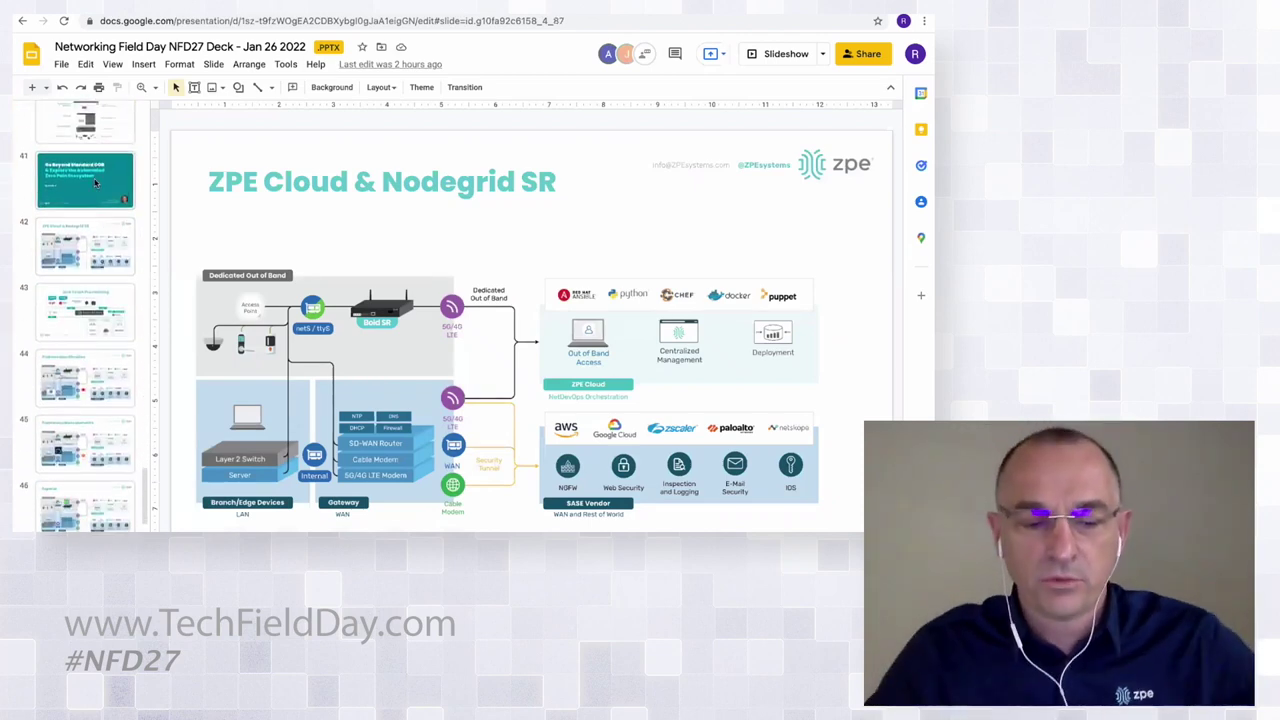
pyautogui.click(96, 183)
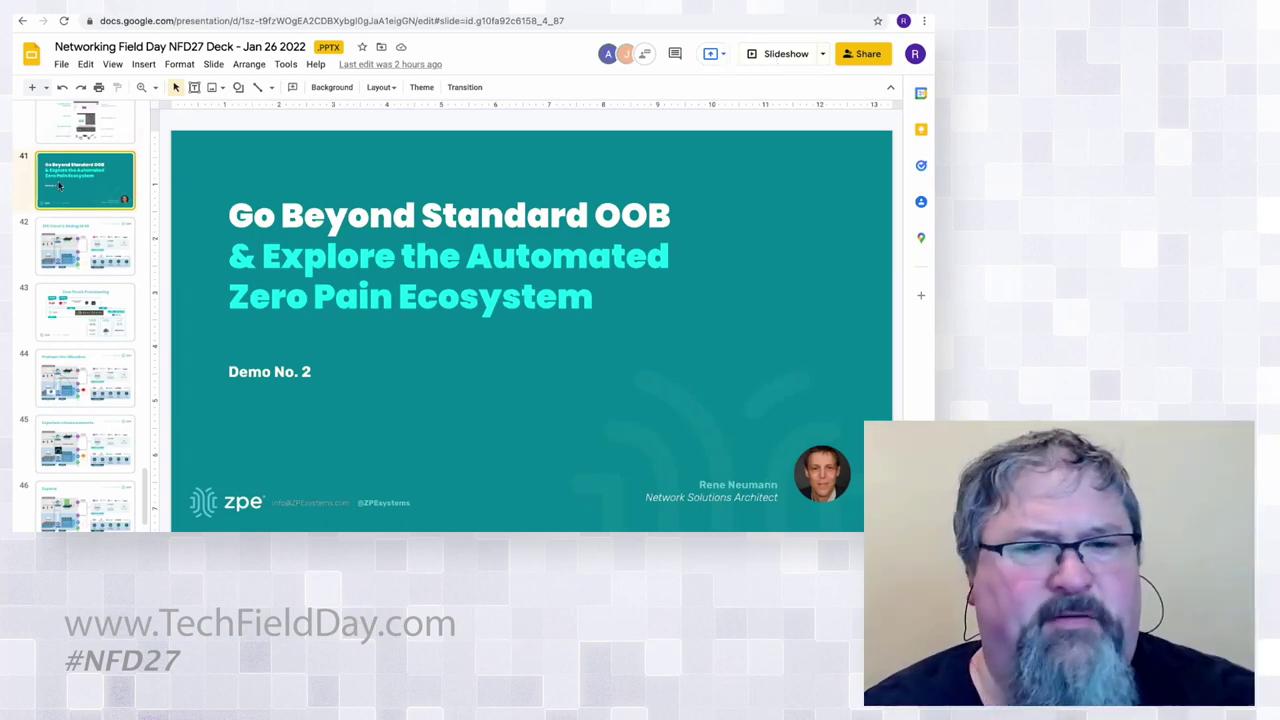
# Scroll the filmstrip back up while slide 41, 'Go Beyond Standard OOB', stays displayed
pyautogui.scroll(4, 59, 186)
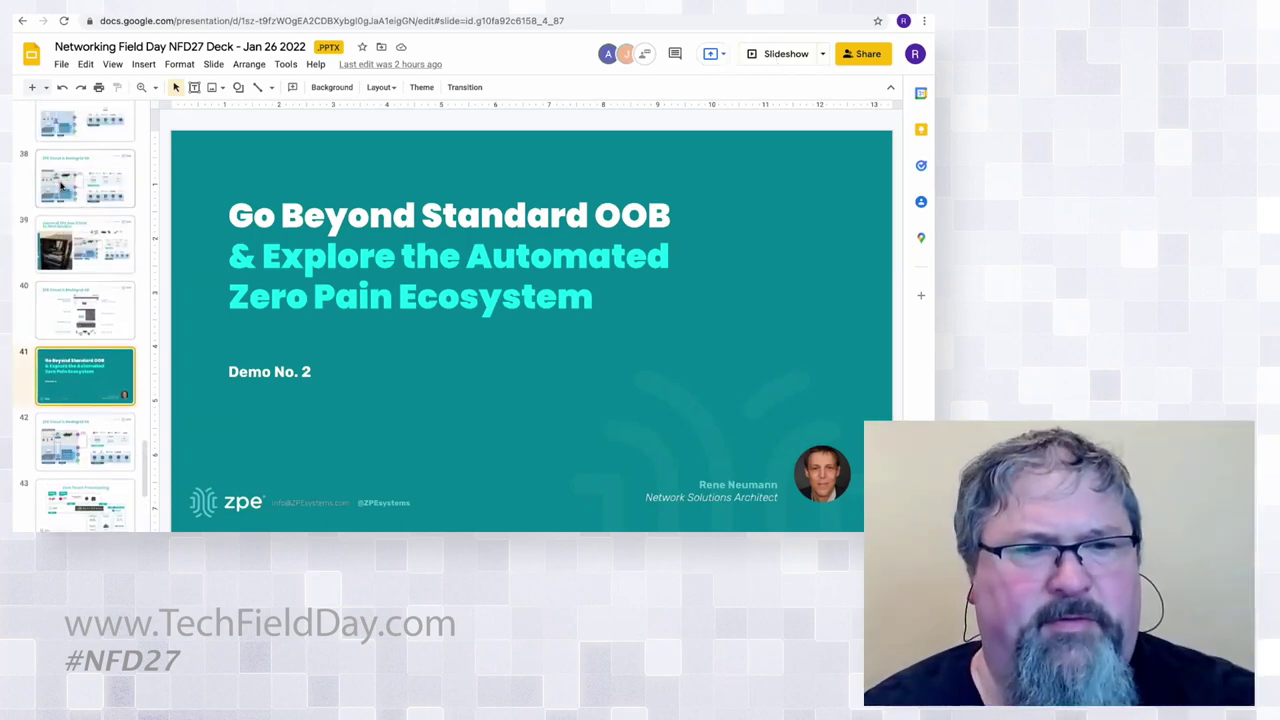